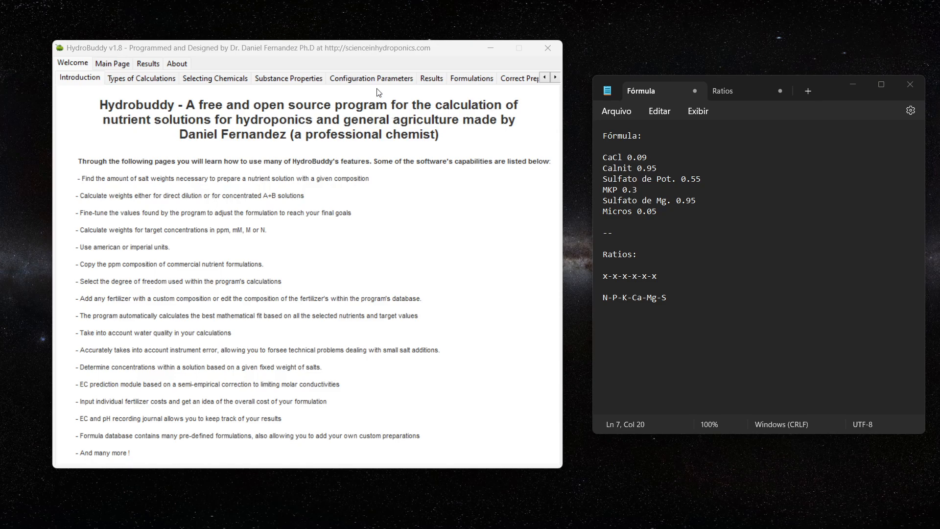
Look over HydroBuddy's Main Page, Results and About pages, returning to the Welcome introduction.
click(373, 50)
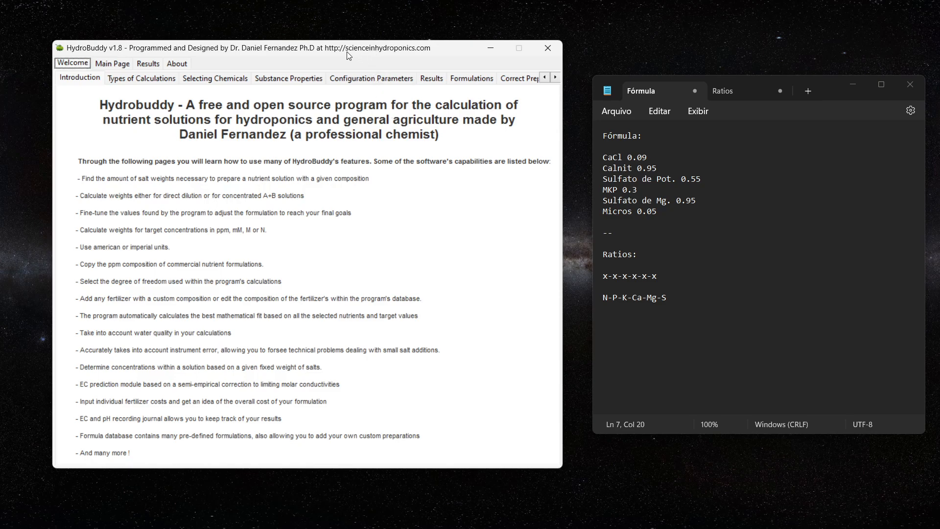
mouse_move(346, 51)
mouse_down()
mouse_move(376, 52)
mouse_move(348, 50)
mouse_up()
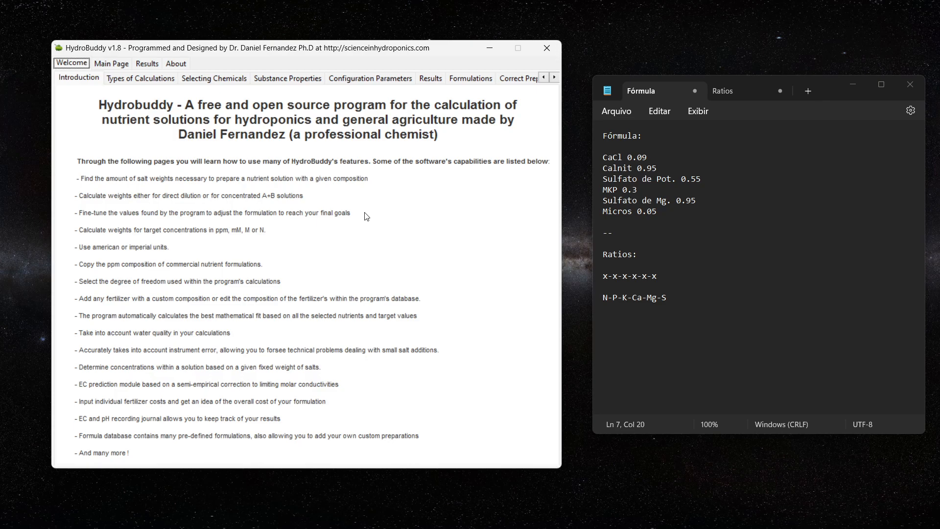
click(104, 65)
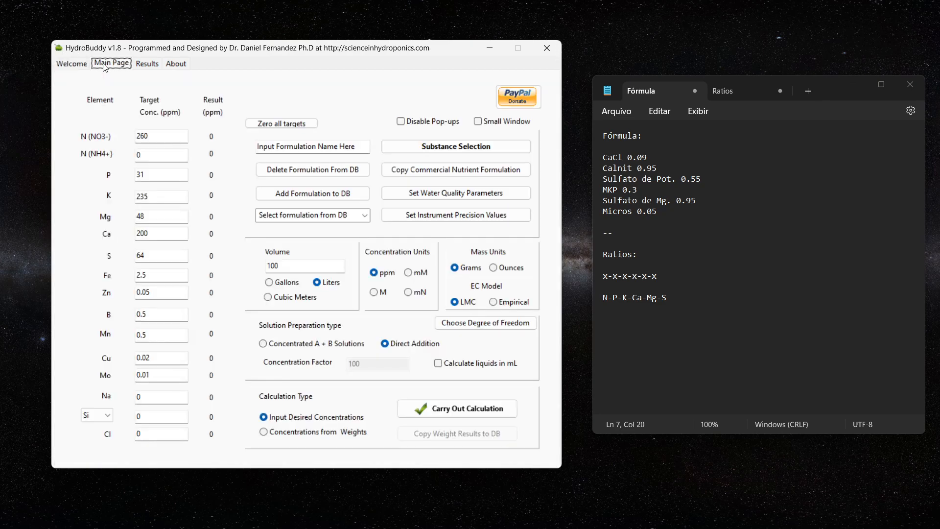
click(143, 66)
click(121, 65)
click(177, 65)
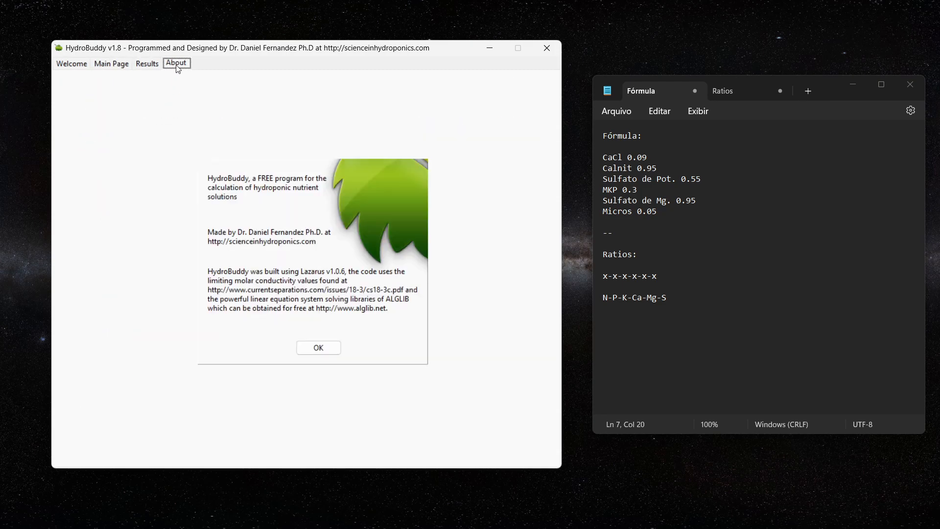
click(148, 66)
click(119, 65)
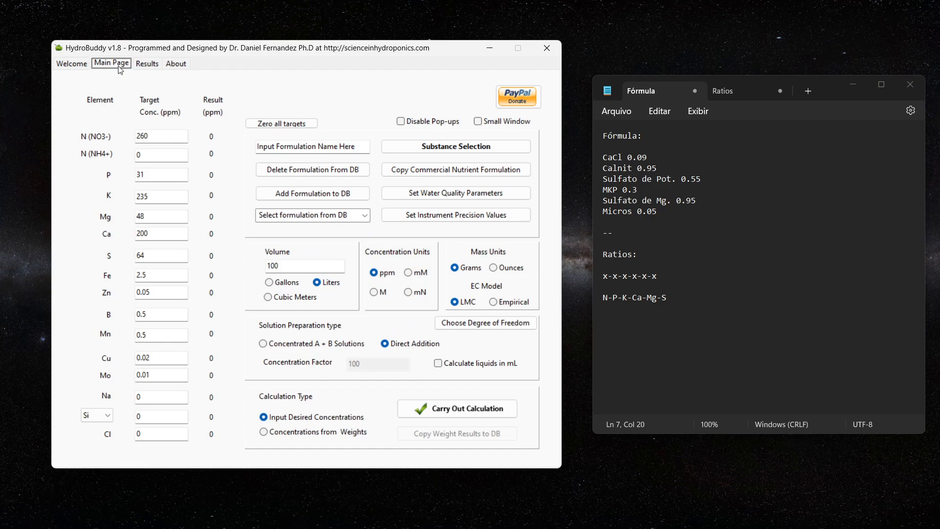
click(85, 68)
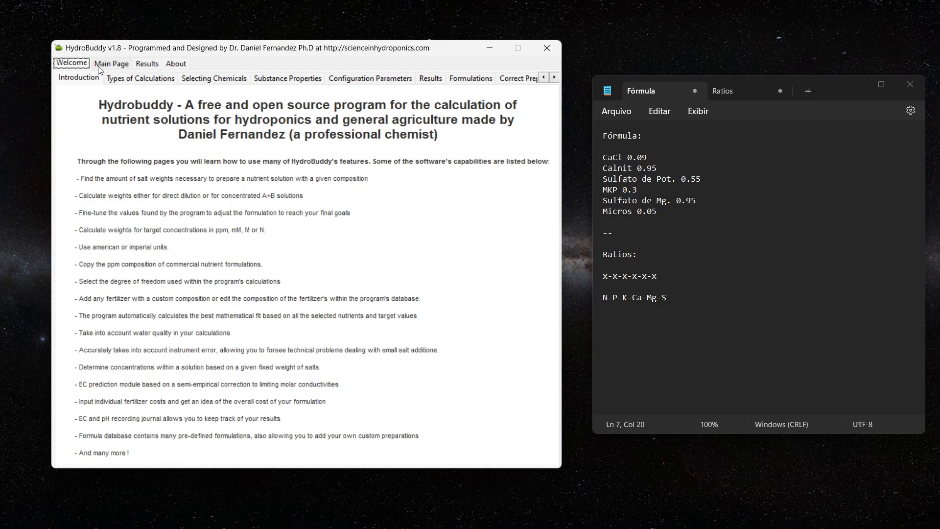
Review the fertilizer list and placeholder ratios in the Fórmula note, and the nutrient ratios and unfilled fertilizer list in the Ratios note.
drag(661, 211, 603, 149)
click(663, 274)
double_click(664, 275)
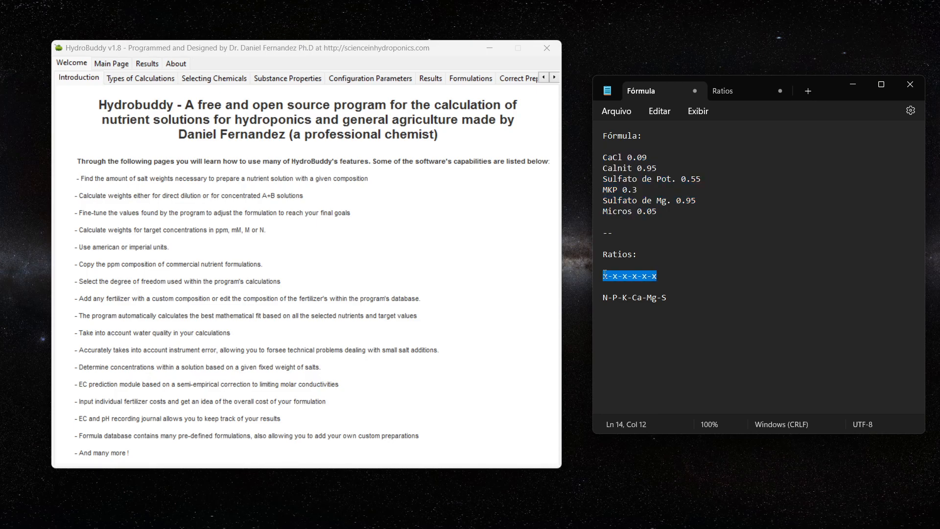
click(650, 266)
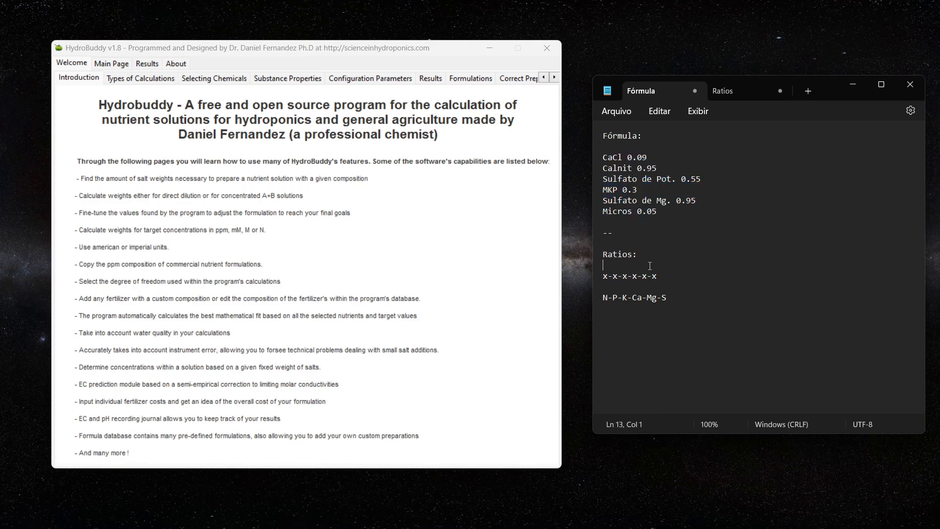
click(736, 96)
drag(706, 158, 602, 159)
drag(672, 311, 600, 244)
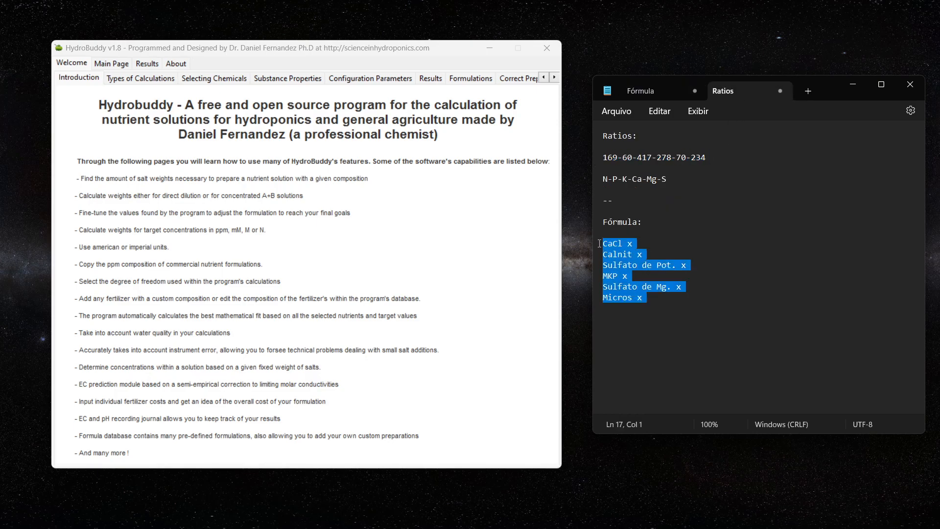
click(777, 266)
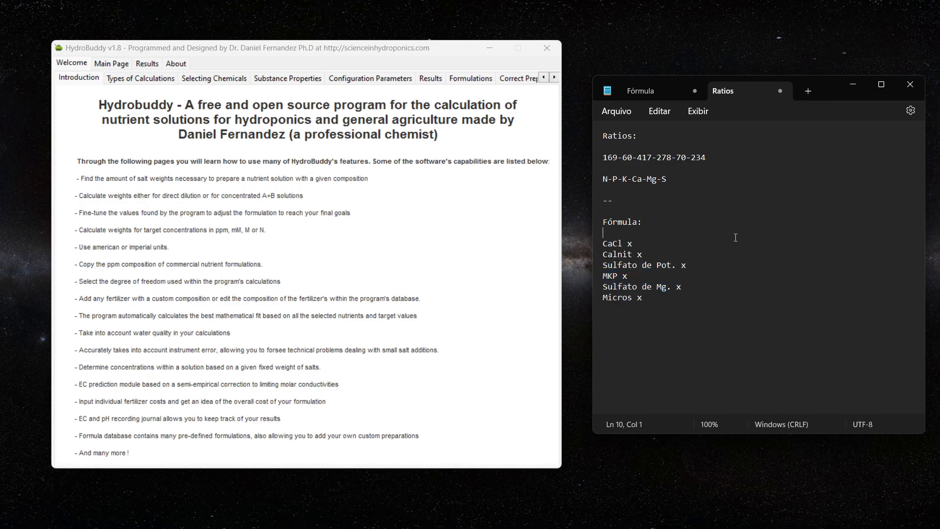
Compare the fertilizer amounts in the Fórmula note with the contents of the Ratios note.
click(656, 92)
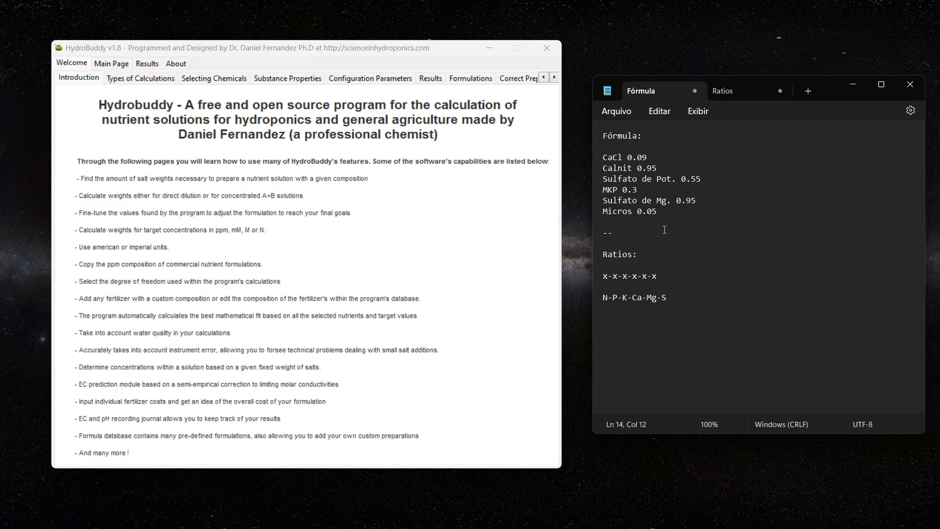
drag(668, 214, 604, 160)
click(668, 208)
click(719, 98)
click(644, 93)
click(733, 199)
click(726, 87)
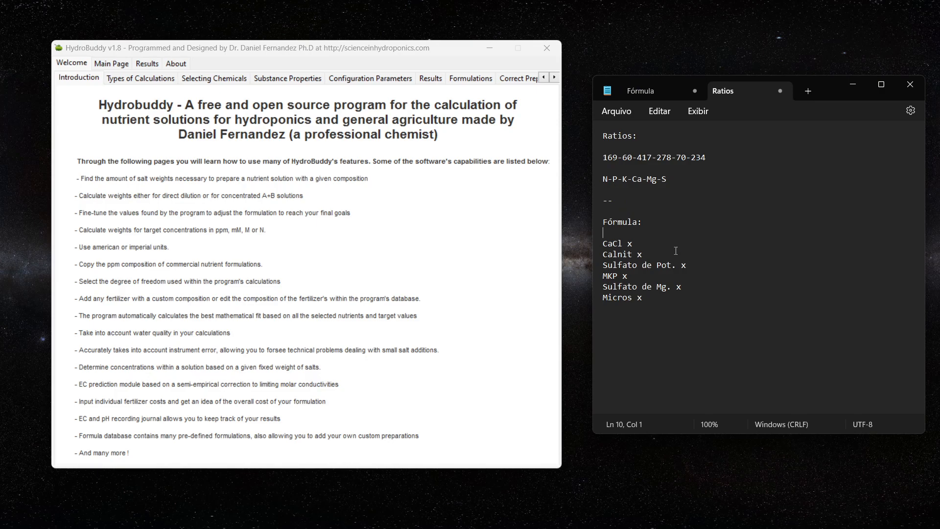
click(692, 224)
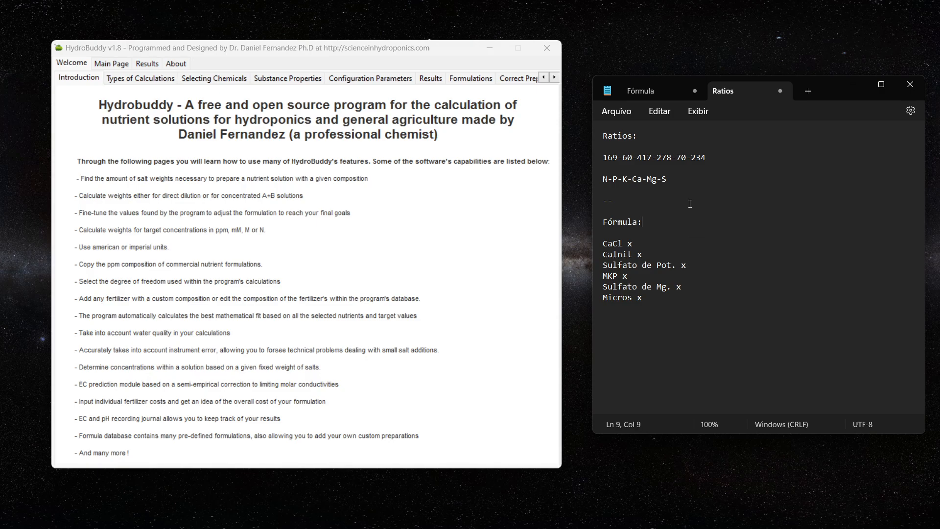
Examine the known N-P-K-Ca-Mg-S ratios and the missing fertilizer amounts from CaCl to Micros in the Ratios note.
click(638, 88)
drag(683, 224, 601, 158)
click(735, 90)
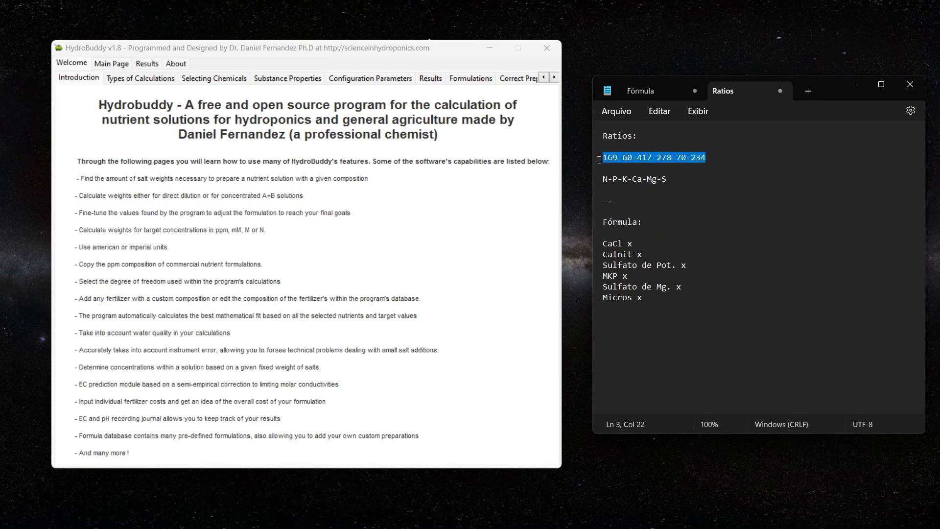
click(775, 216)
drag(704, 157, 602, 158)
click(726, 243)
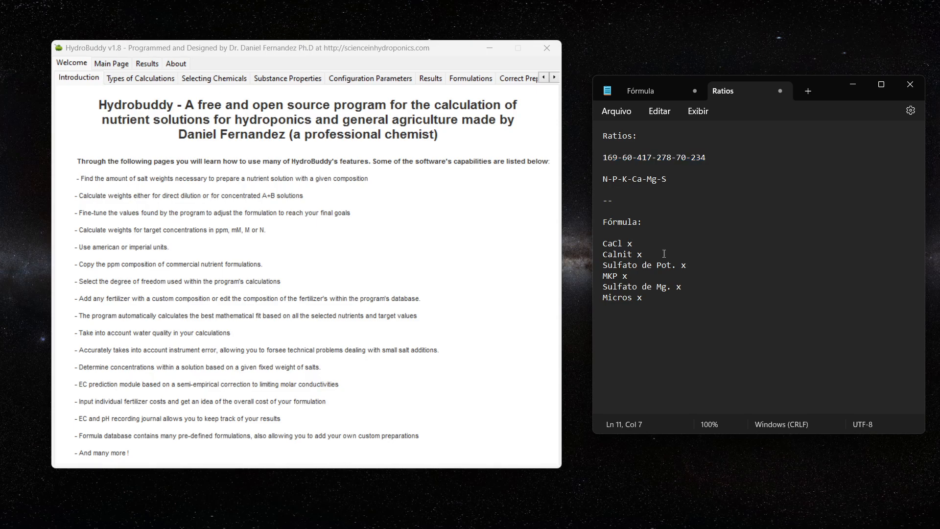
click(628, 244)
drag(629, 244, 704, 299)
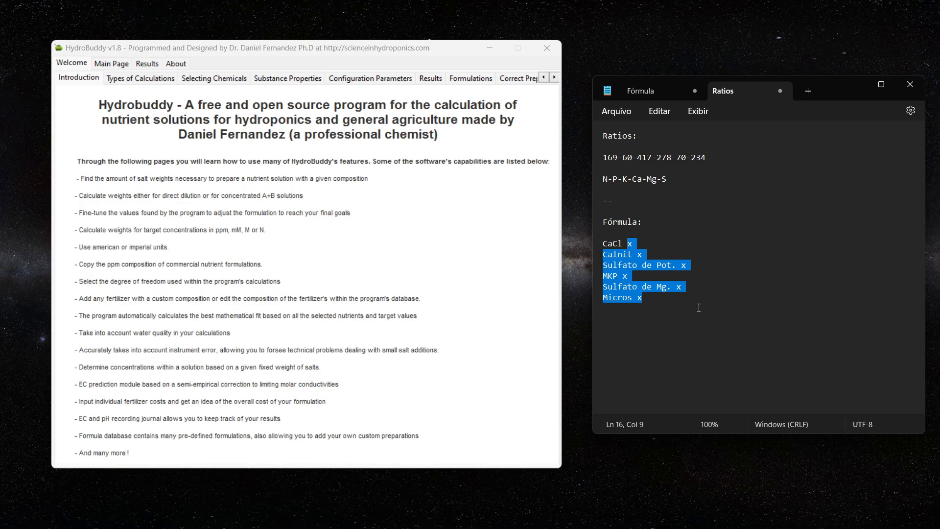
click(699, 308)
click(700, 302)
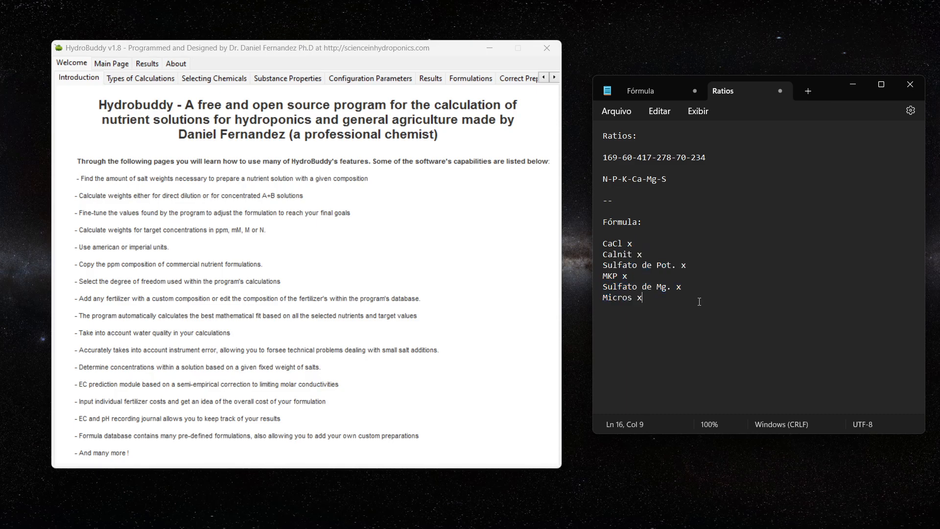
click(706, 237)
Examine the known fertilizer amounts and the missing N-P-K-Ca-Mg-S ratios in the Fórmula note.
click(643, 94)
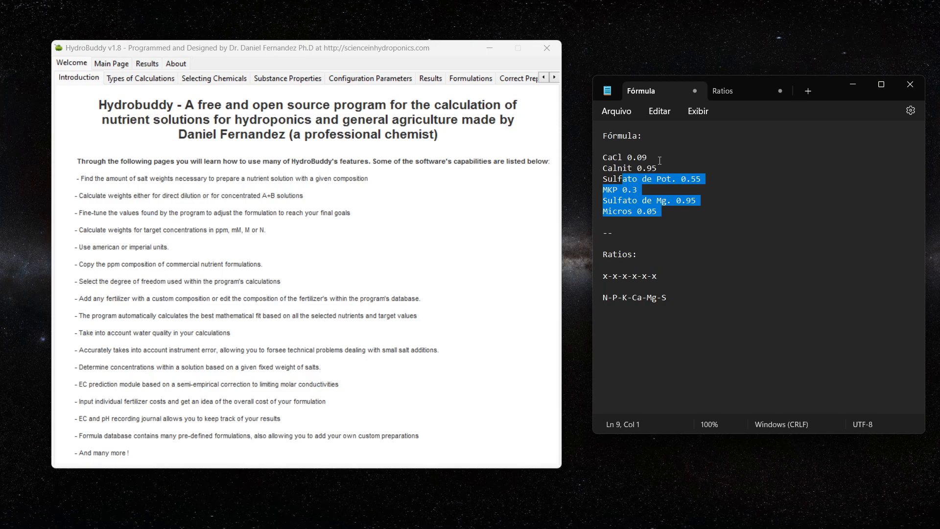
click(662, 215)
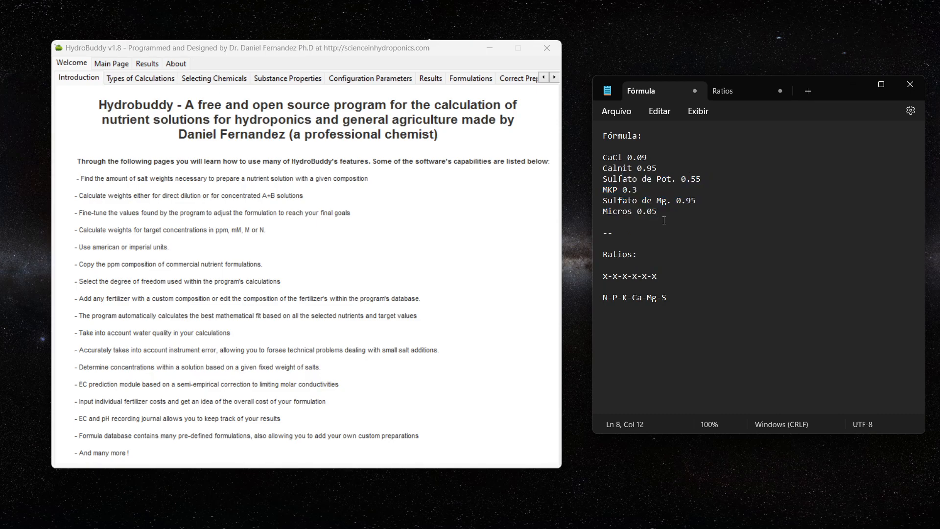
drag(658, 212, 601, 156)
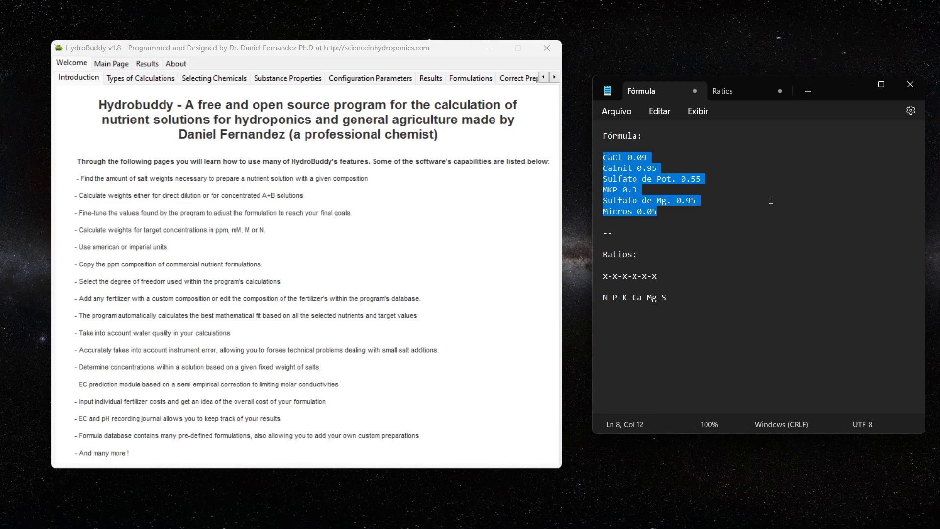
click(658, 277)
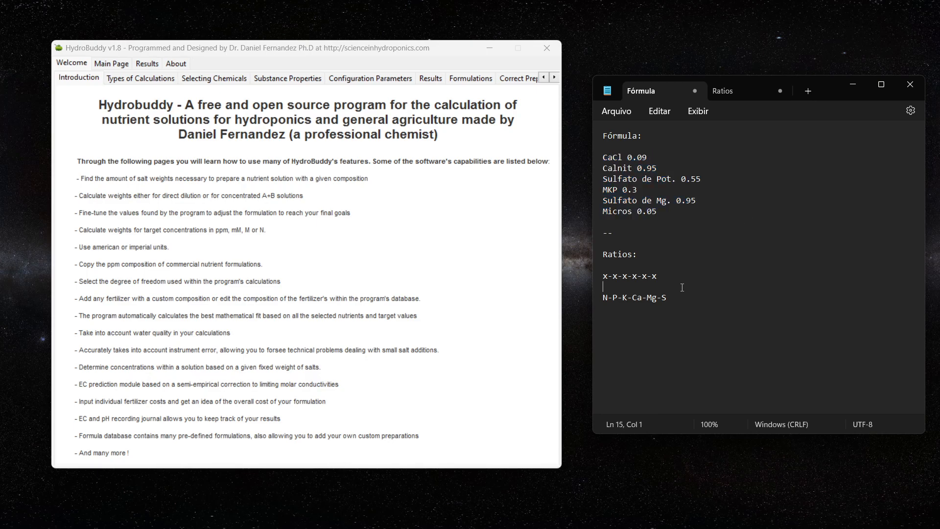
drag(658, 277, 602, 277)
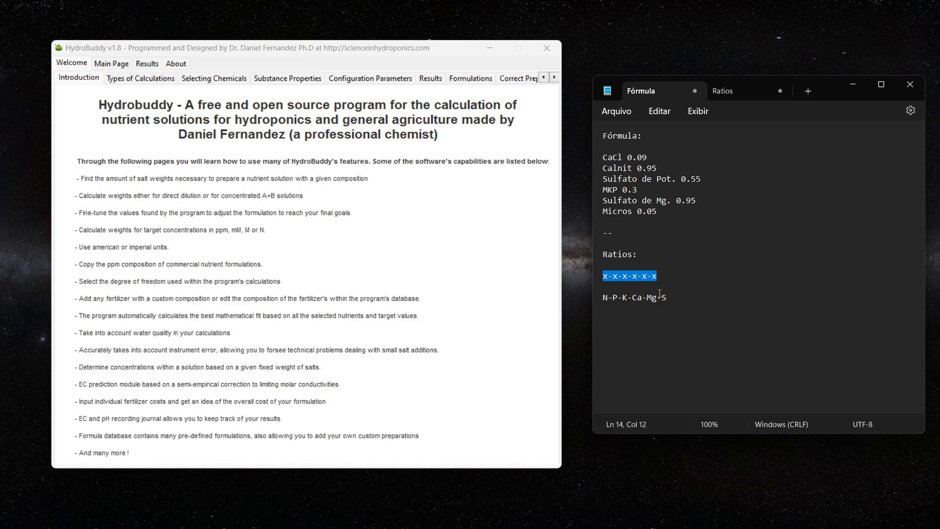
click(672, 277)
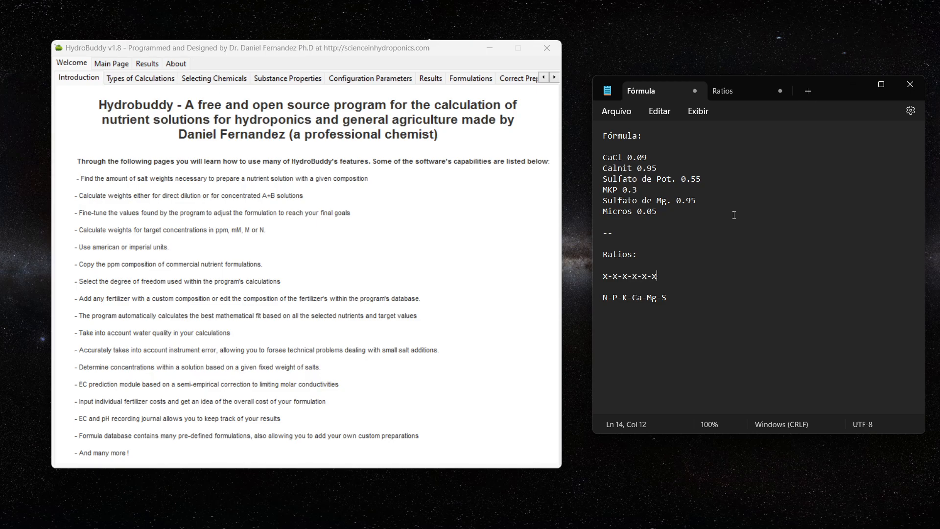
drag(679, 211, 601, 161)
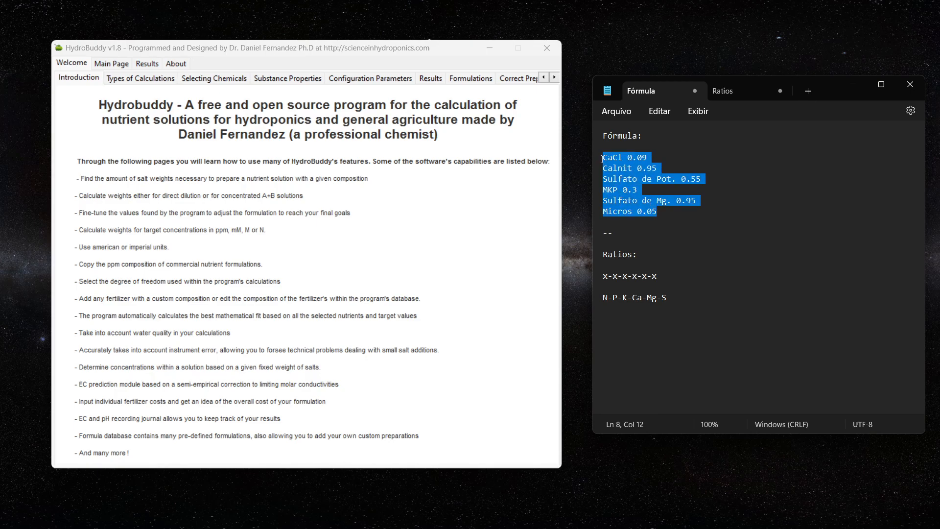
click(634, 195)
drag(665, 212, 603, 157)
click(730, 91)
click(665, 96)
click(637, 234)
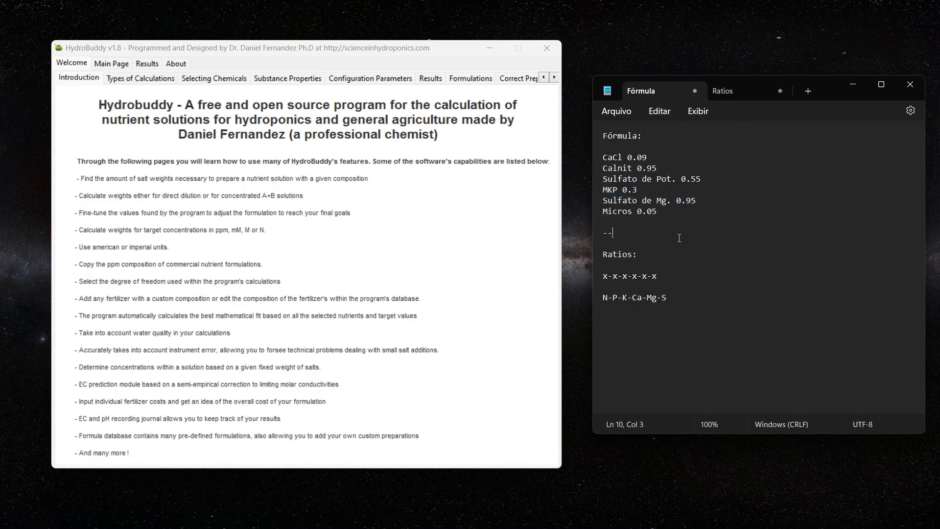
Browse HydroBuddy's built-in guide pages from Types of Calculations through Go Ahead !, returning to the Introduction.
click(527, 242)
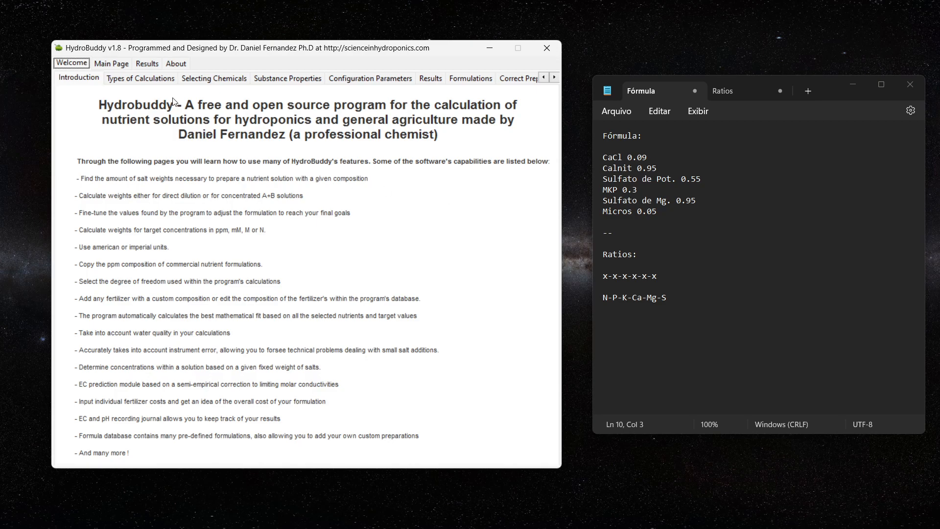
click(155, 82)
click(204, 80)
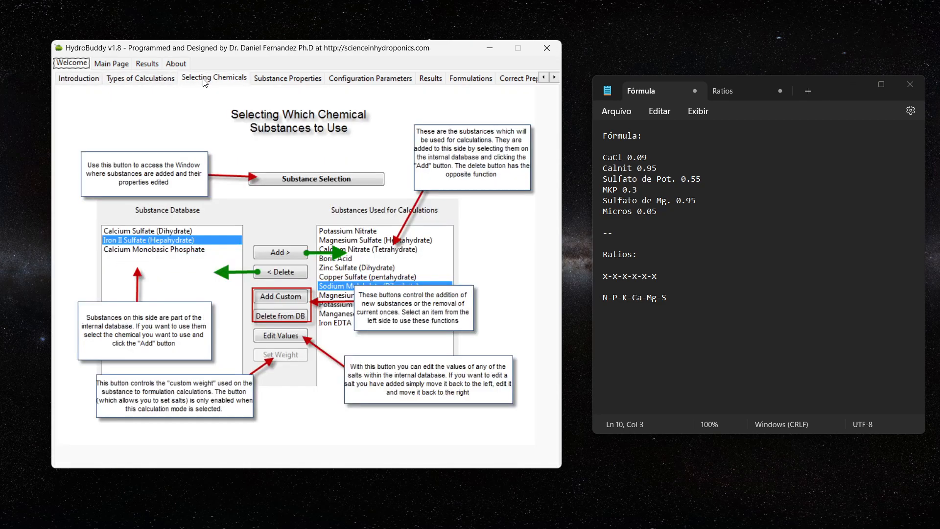
click(255, 77)
click(347, 83)
click(438, 83)
click(463, 82)
click(514, 81)
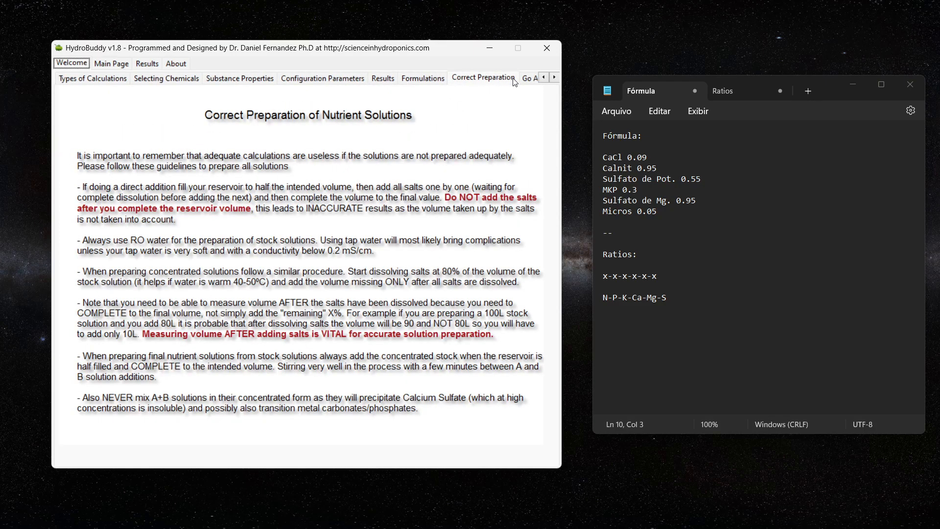
click(554, 79)
click(465, 80)
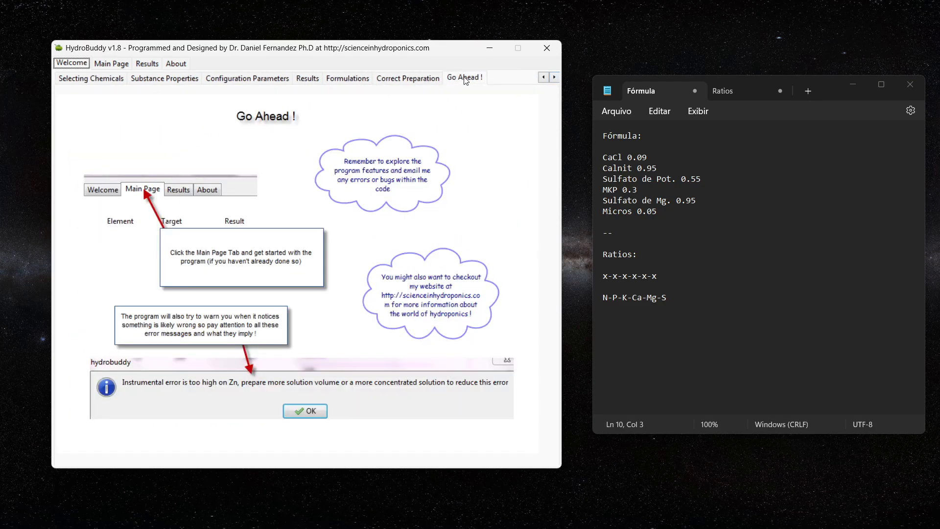
click(94, 82)
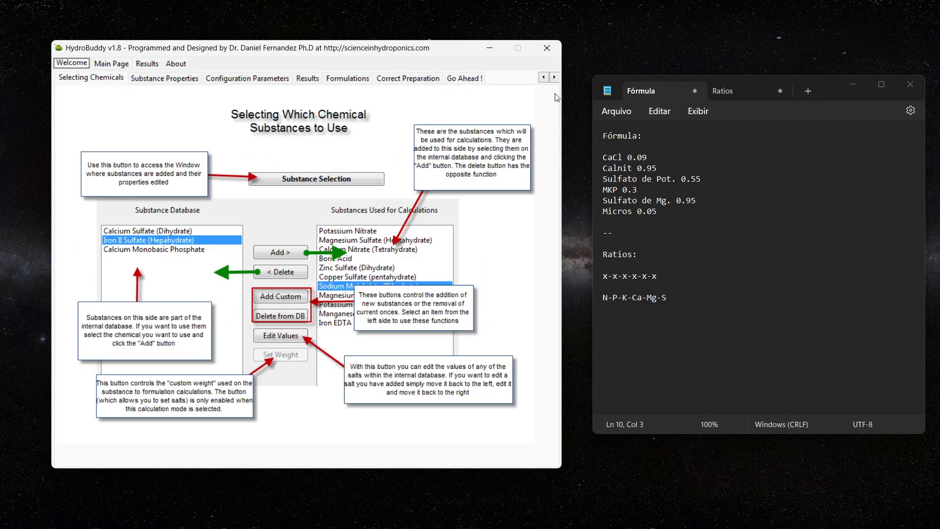
click(543, 78)
click(544, 77)
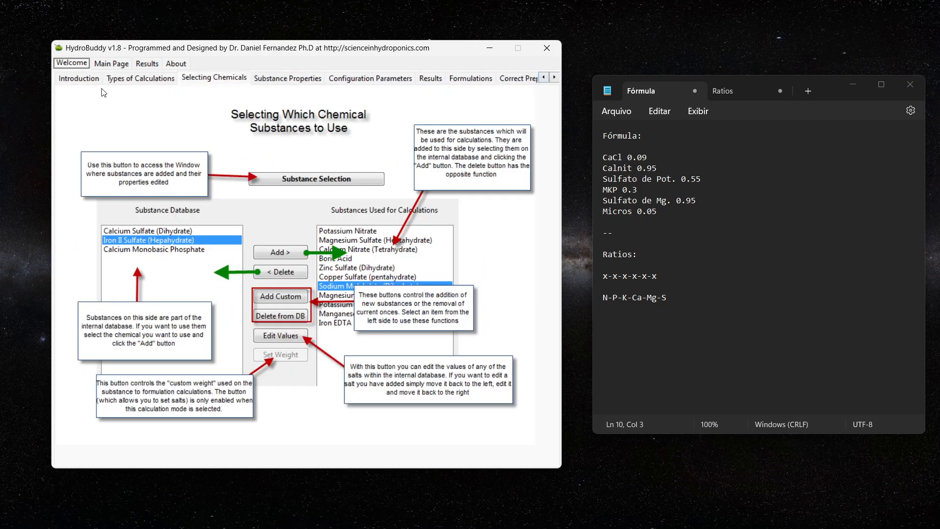
click(90, 80)
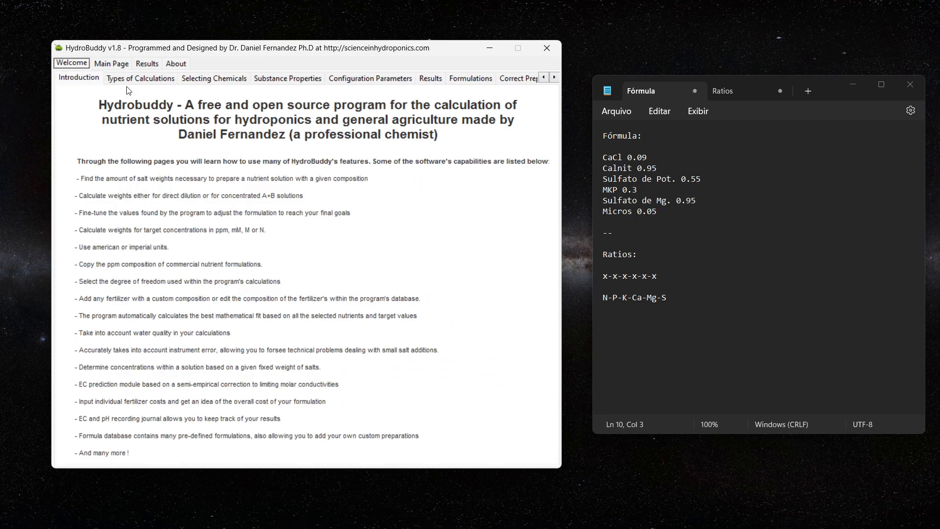
Look at HydroBuddy's Main Page and Results page, finishing on the Main Page.
click(119, 66)
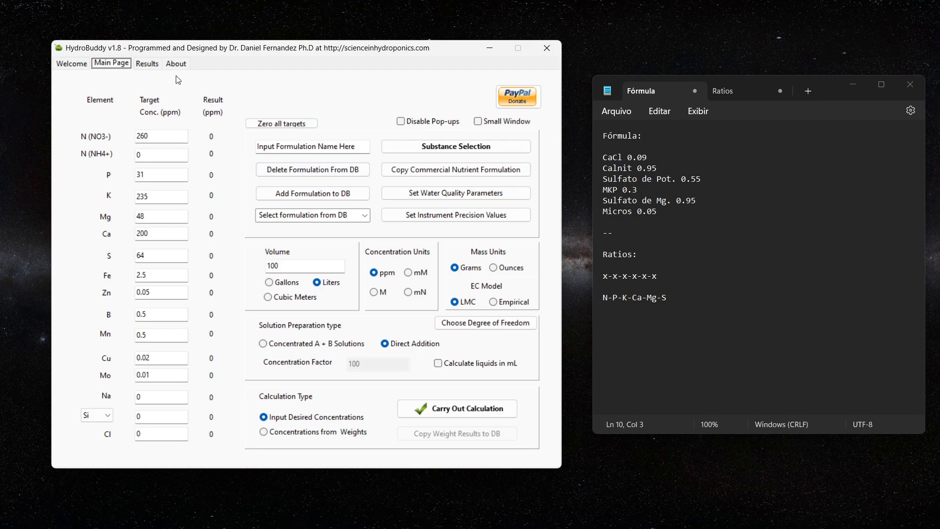
click(146, 66)
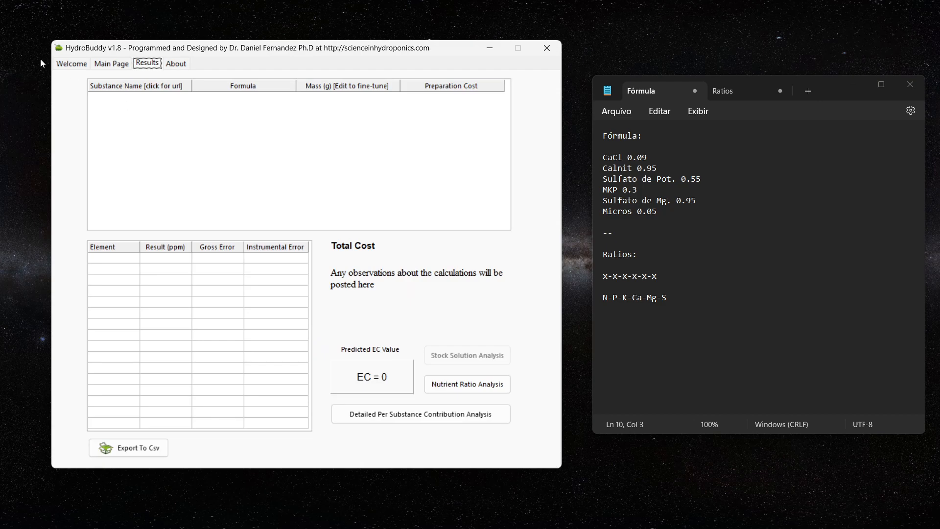
click(105, 69)
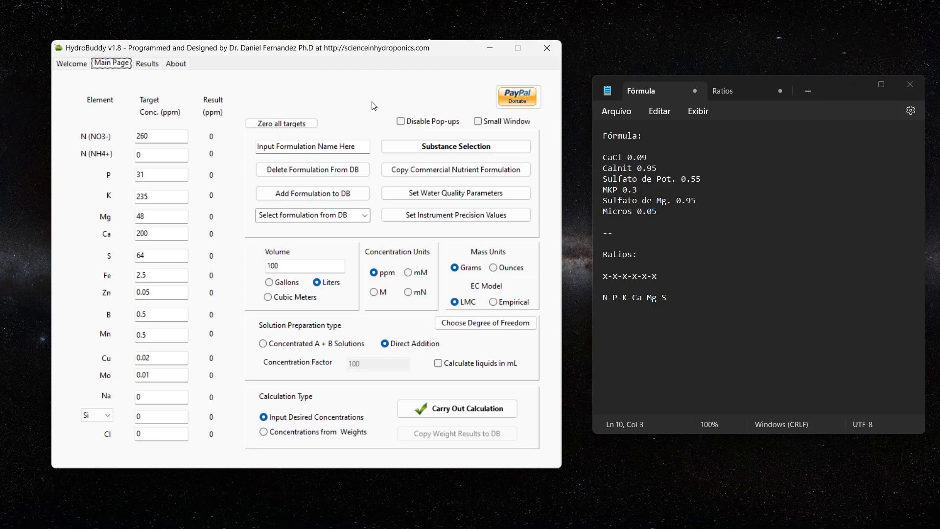
Compare the Fórmula note with the Ratios note, finishing on the Fórmula note.
click(704, 218)
double_click(704, 200)
click(732, 92)
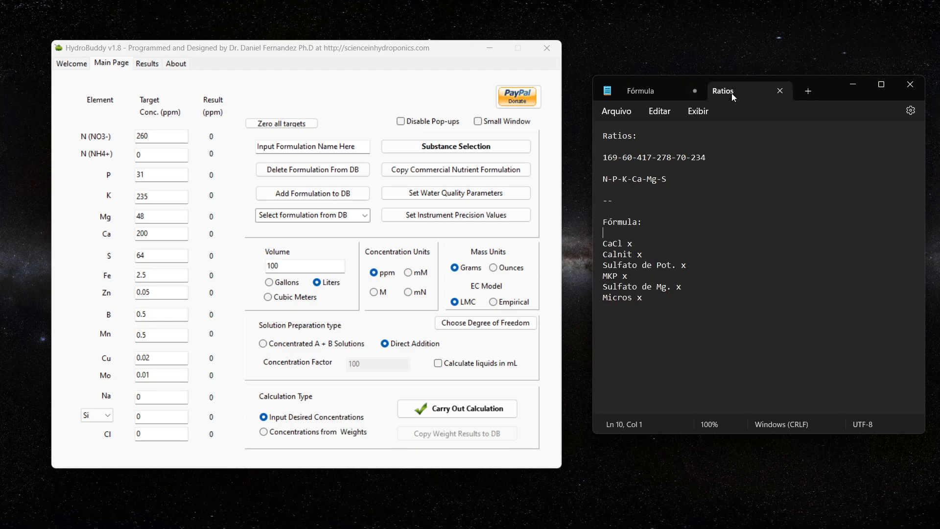
click(652, 93)
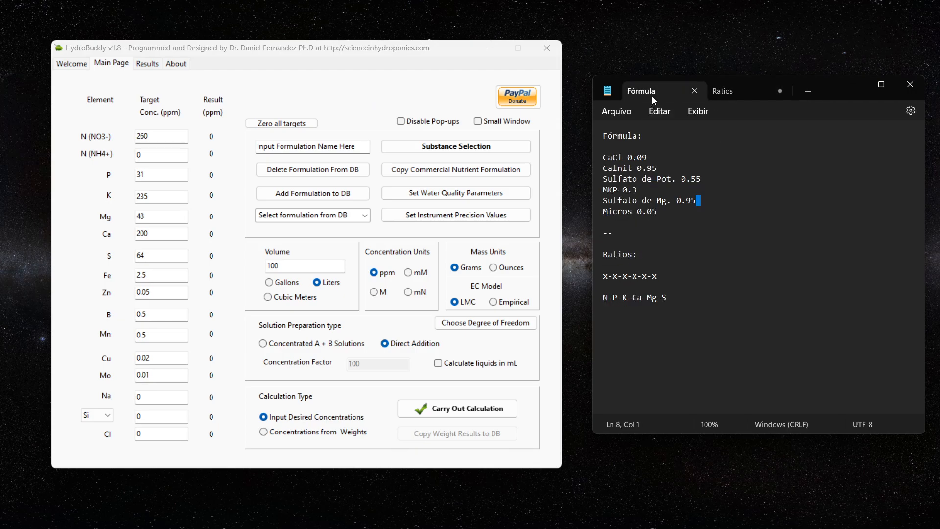
Set the calculation type to Concentrations from Weights.
click(265, 434)
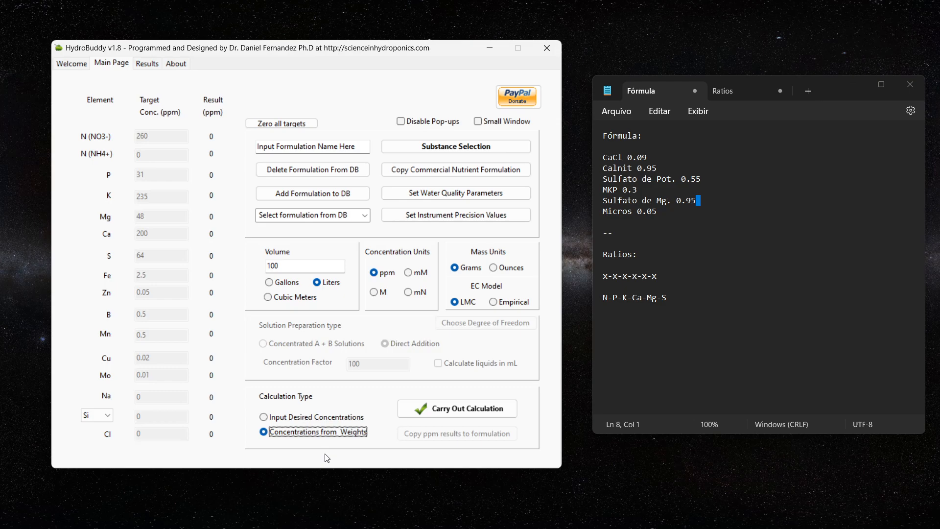
click(311, 418)
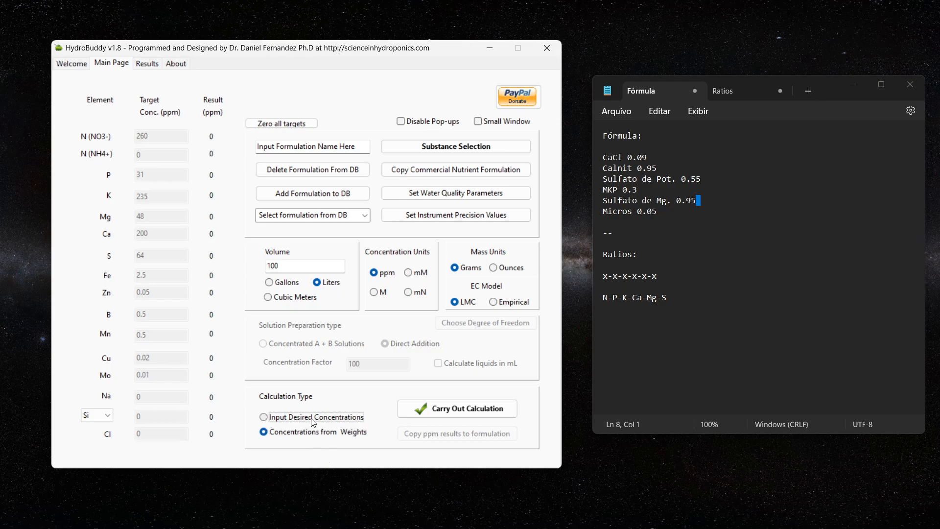
click(263, 433)
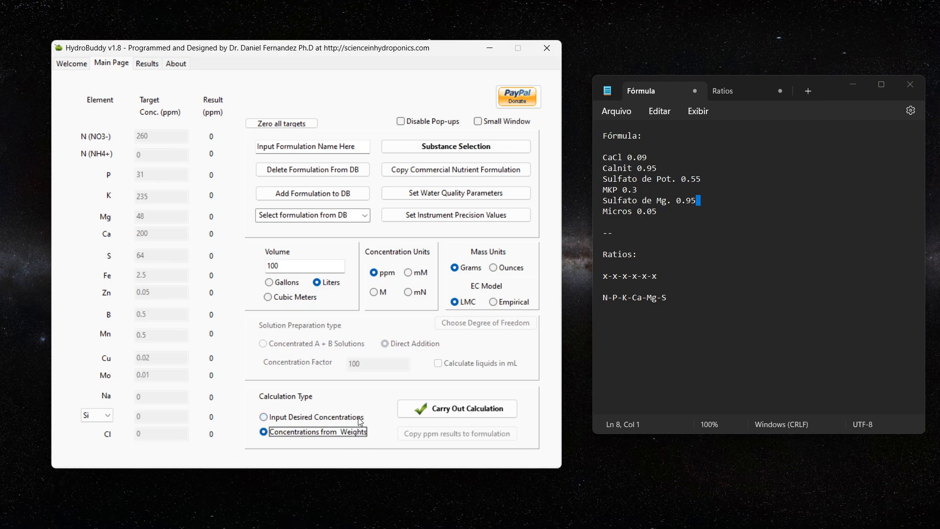
Set the solution volume to 1 and keep Liters as its unit.
click(338, 268)
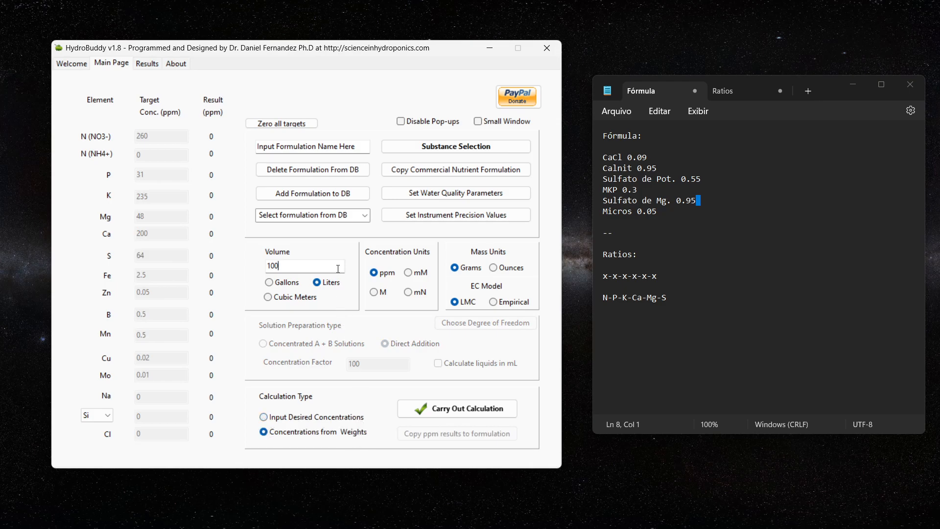
click(463, 268)
click(379, 275)
click(320, 268)
key(BackSpace)
key(BackSpace)
click(336, 285)
click(285, 283)
click(325, 285)
click(316, 268)
Go through the fertilizer names in the Fórmula note one by one, from CaCl to Micros.
click(672, 200)
double_click(617, 156)
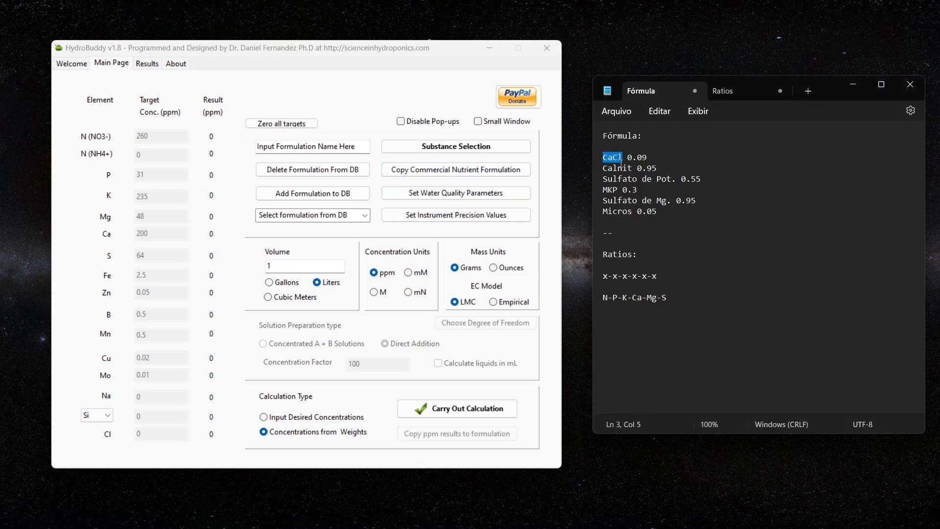
double_click(620, 169)
double_click(619, 179)
double_click(610, 190)
double_click(619, 200)
double_click(621, 212)
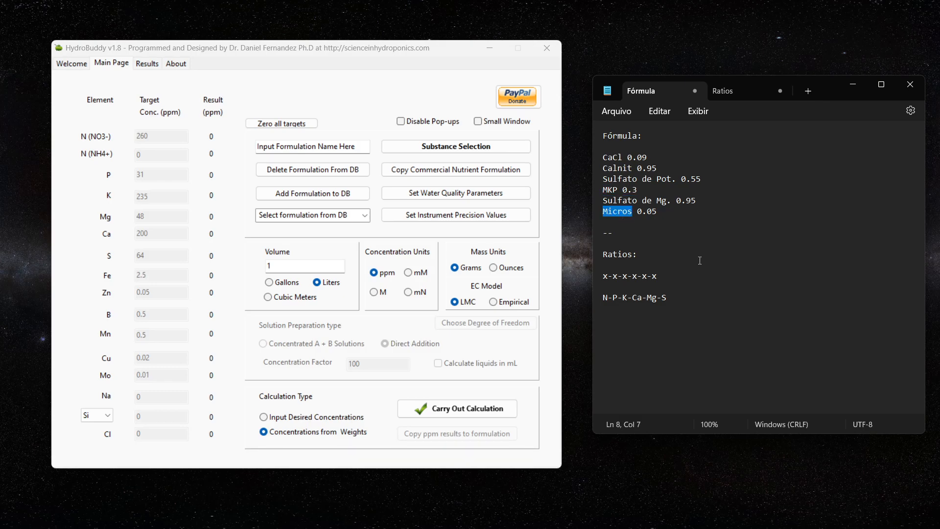
Open Substance Selection and look through the substance database and the list of substances used for calculations.
click(474, 158)
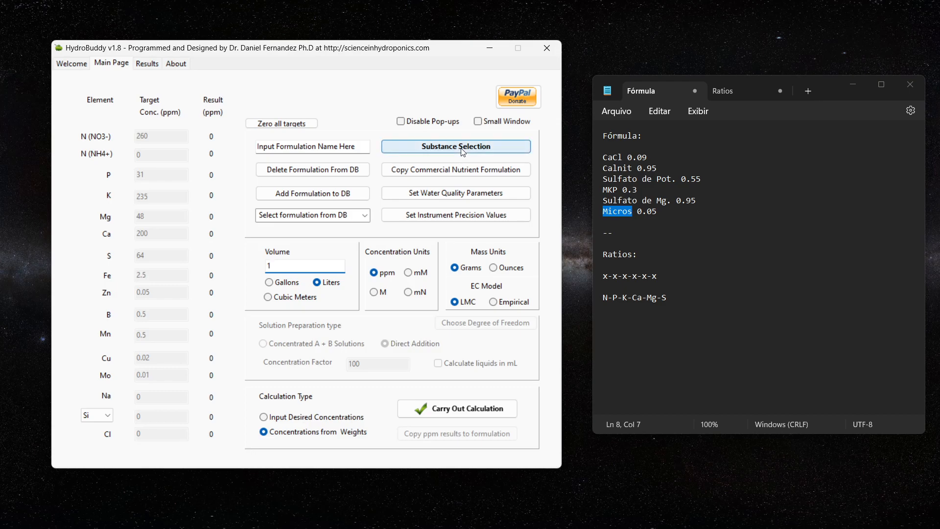
click(663, 179)
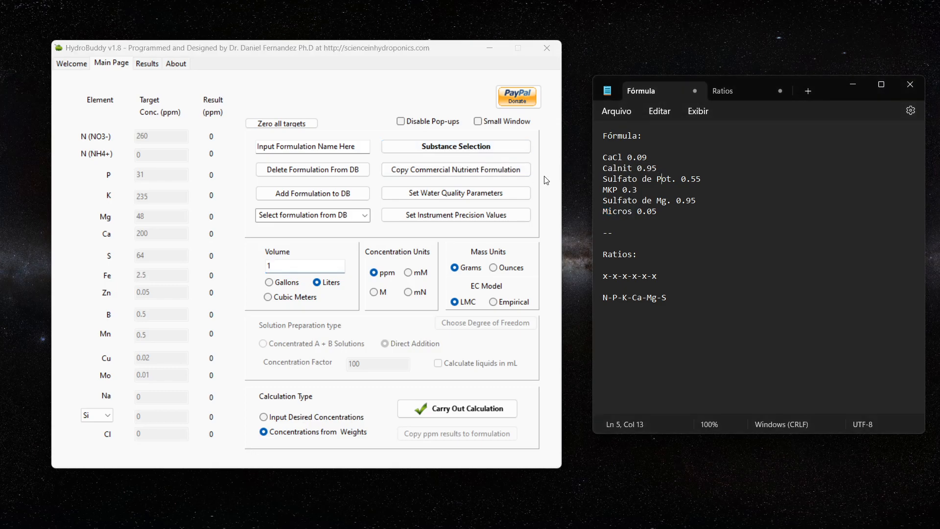
click(476, 148)
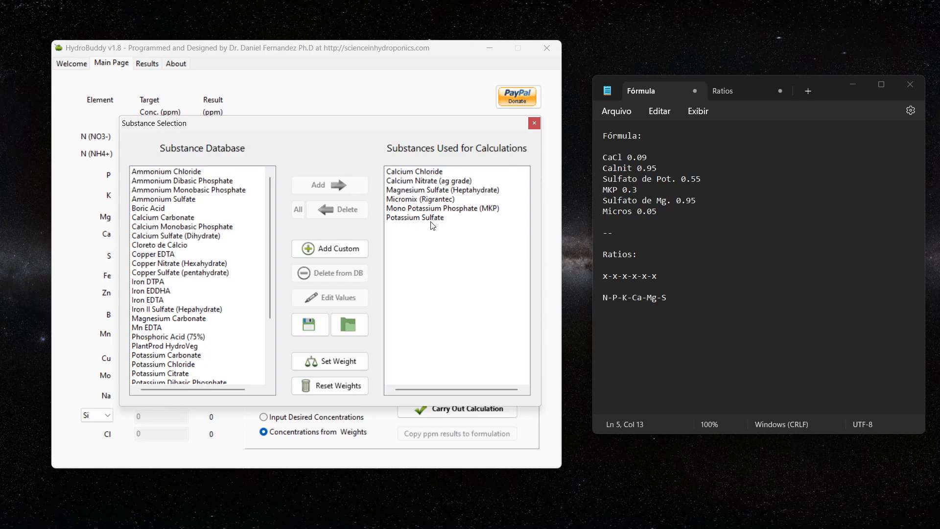
click(203, 253)
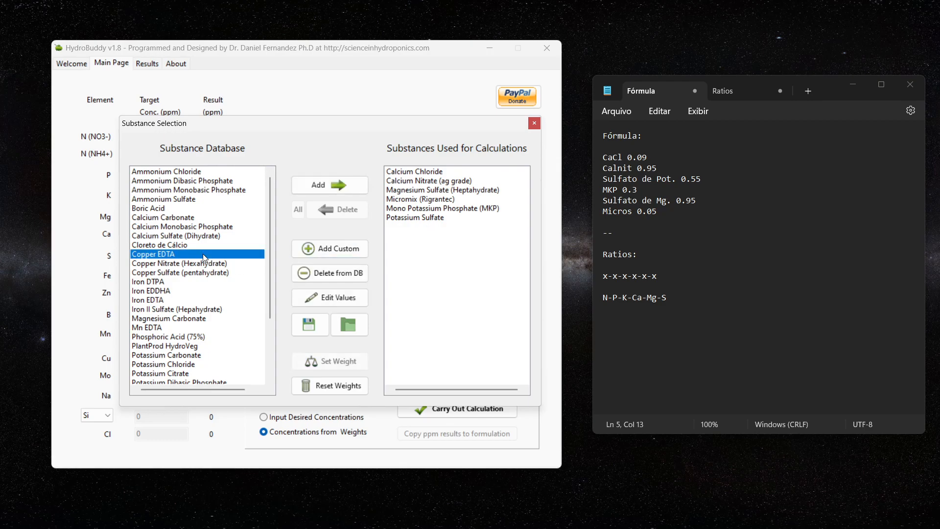
click(416, 200)
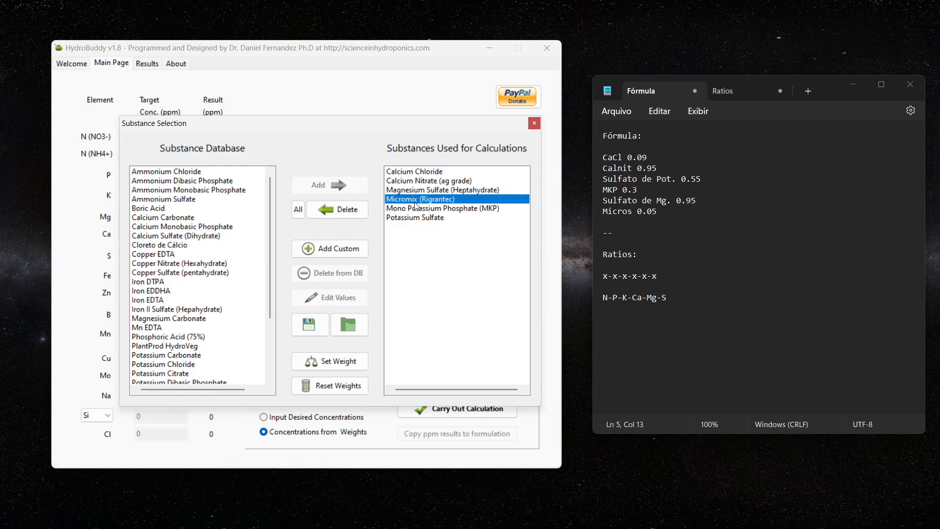
click(147, 283)
scroll(223, 249, down, 3)
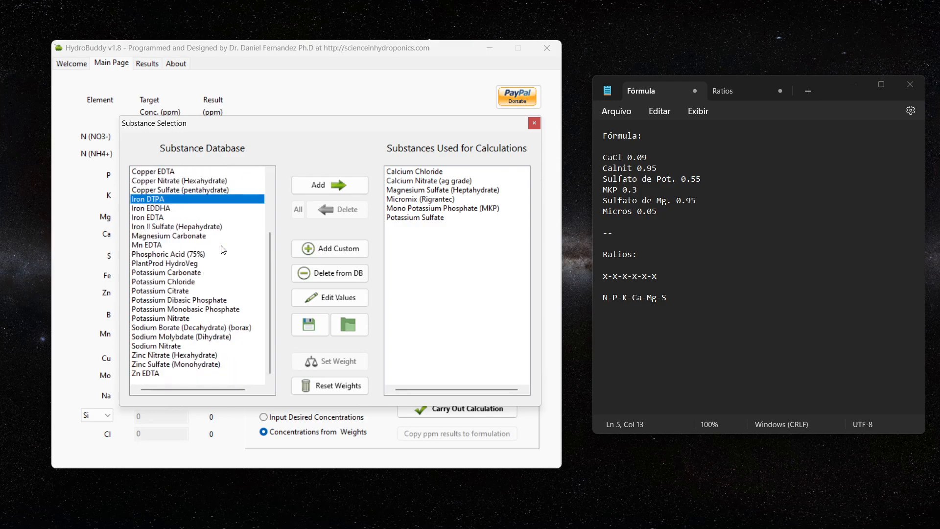
scroll(224, 250, up, 3)
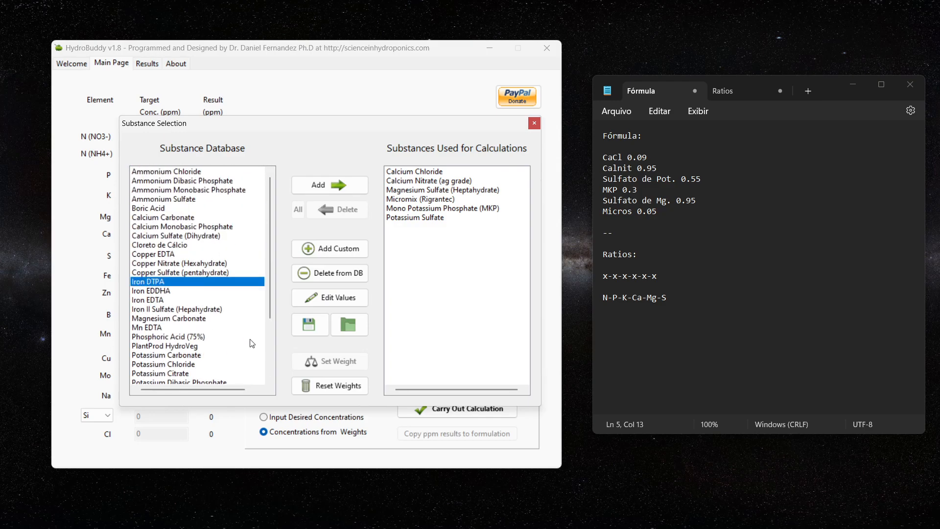
Open the form for adding a custom substance, examine its nutrient percentage fields, and close it without adding anything.
click(327, 249)
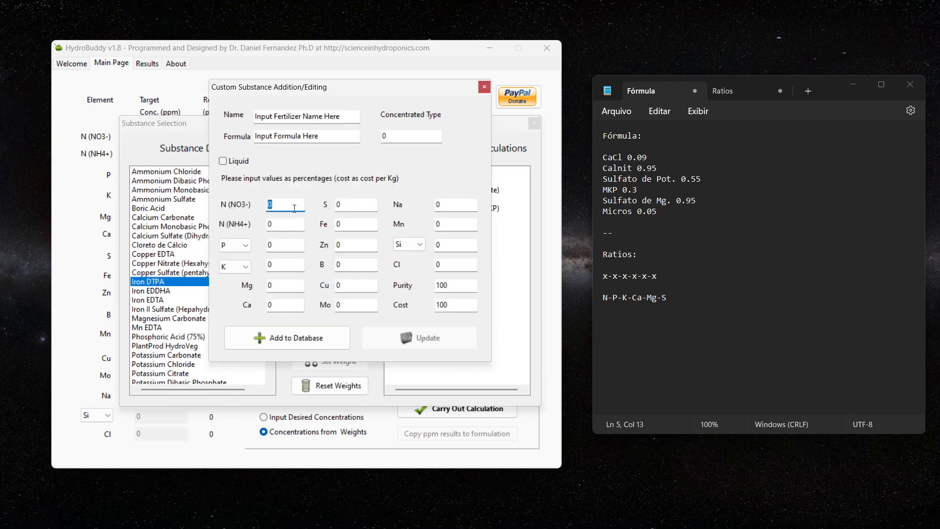
key(Tab)
key(Tab)
click(289, 305)
click(362, 306)
click(365, 284)
click(487, 90)
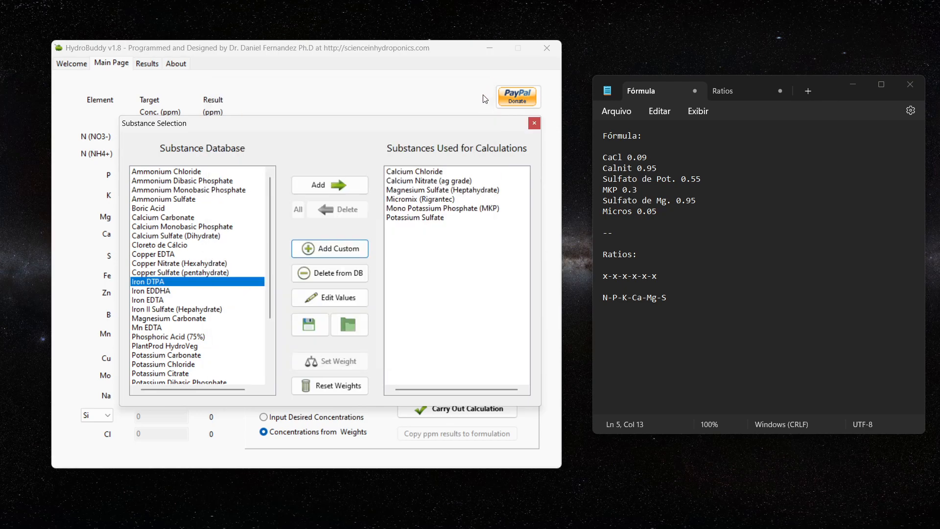
Move Micromix (Rigrantec) from the substances used for calculations back to the database and open its values for editing.
click(424, 204)
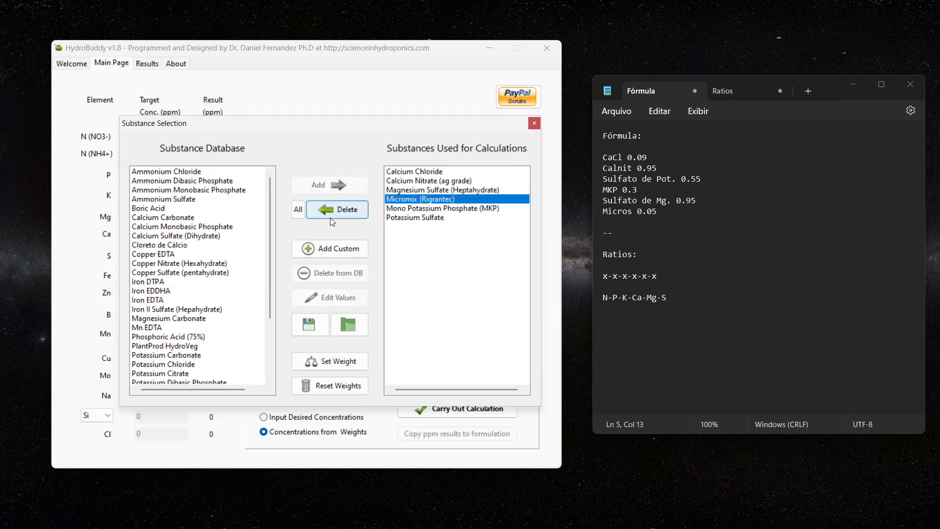
click(337, 210)
click(174, 336)
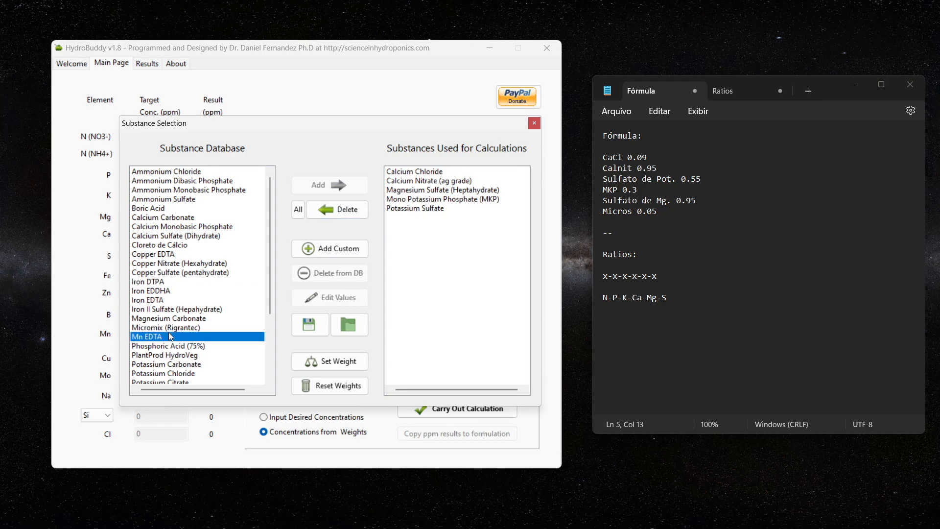
click(173, 328)
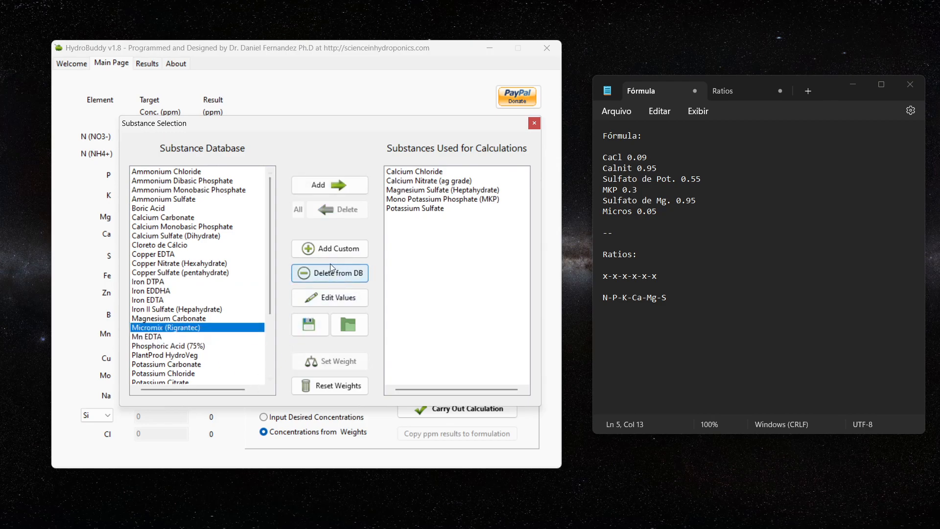
click(339, 301)
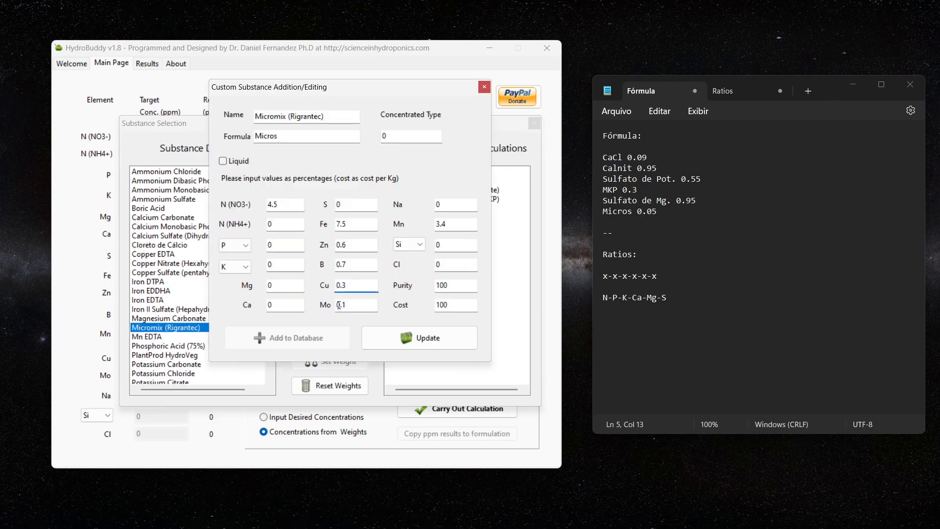
Examine the name, formula and nutrient percentages of Micromix (Rigrantec), and close its values without updating.
double_click(293, 205)
double_click(363, 230)
double_click(361, 244)
double_click(334, 117)
double_click(334, 136)
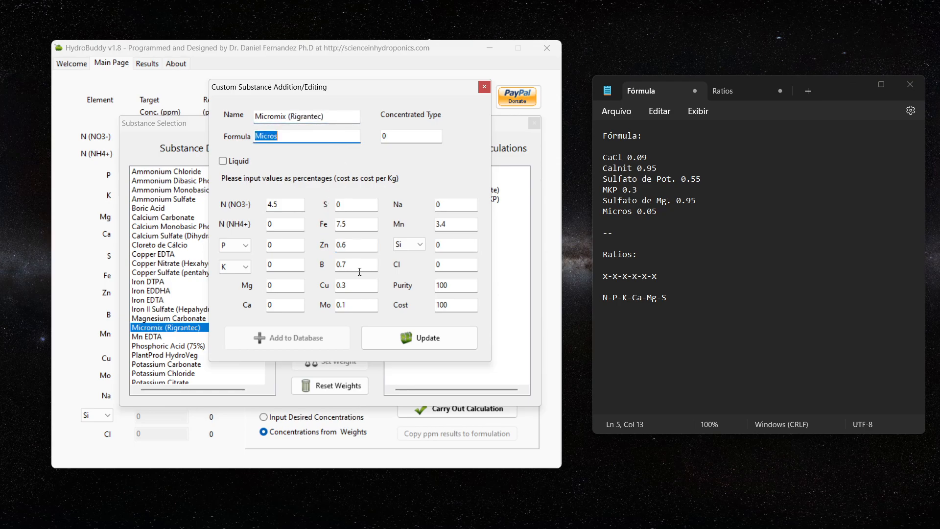
click(484, 86)
Add Micromix (Rigrantec) back to the substances used for calculations.
click(203, 320)
click(203, 327)
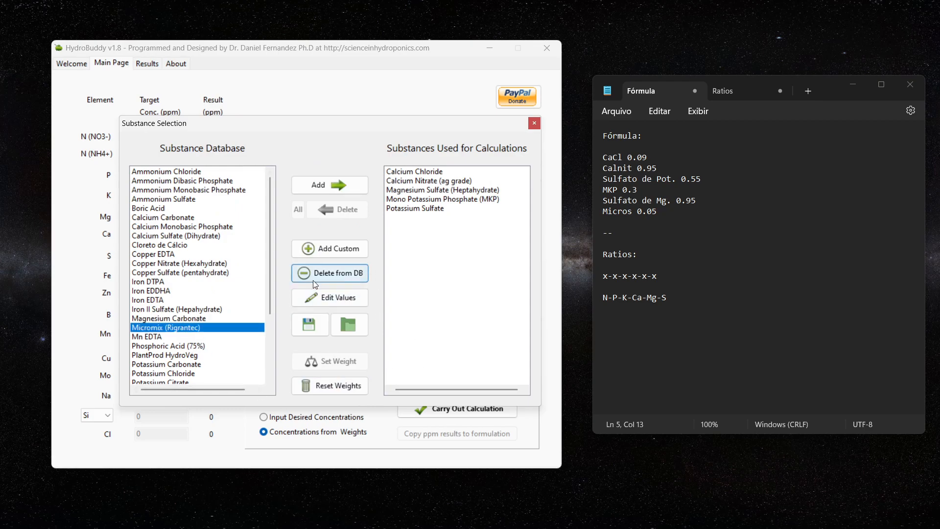
click(339, 187)
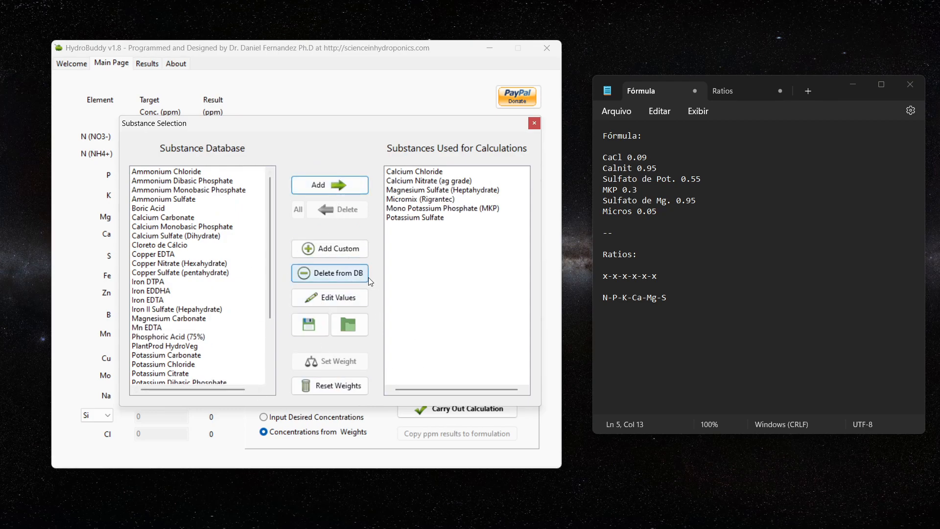
Check the substances used for calculations against the fertilizers in the Fórmula note, and close Substance Selection.
click(457, 219)
click(449, 172)
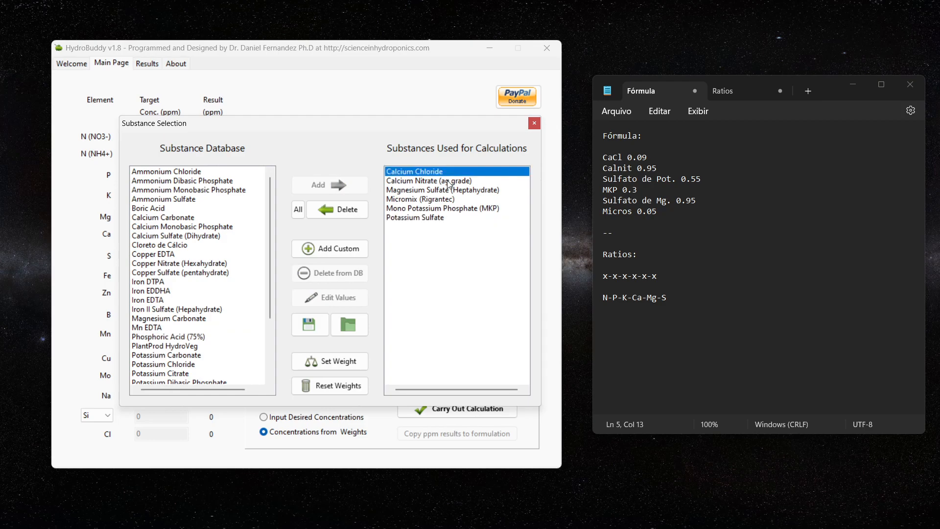
click(448, 192)
click(641, 212)
click(639, 199)
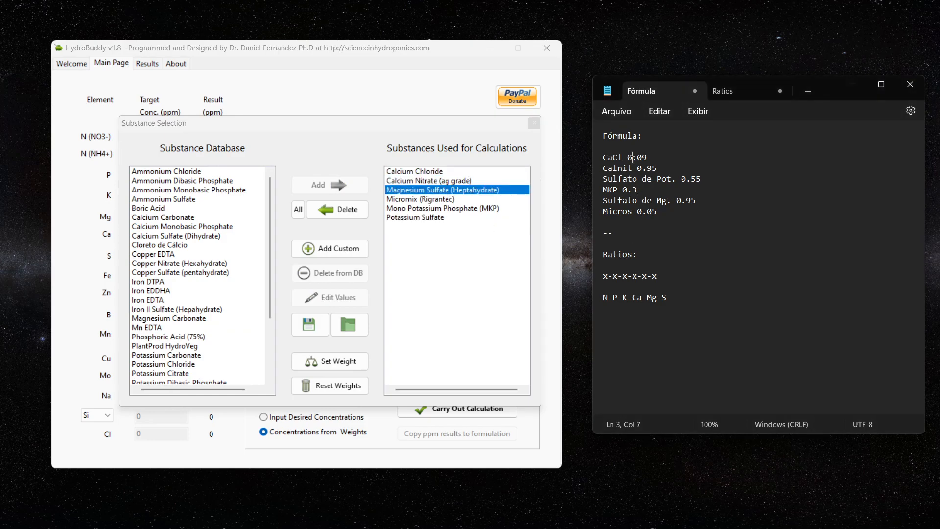
click(424, 219)
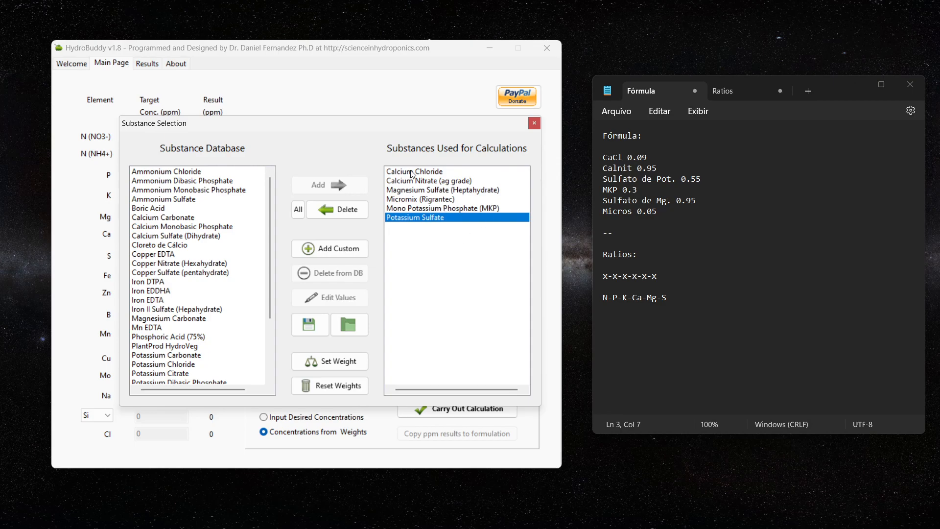
click(534, 123)
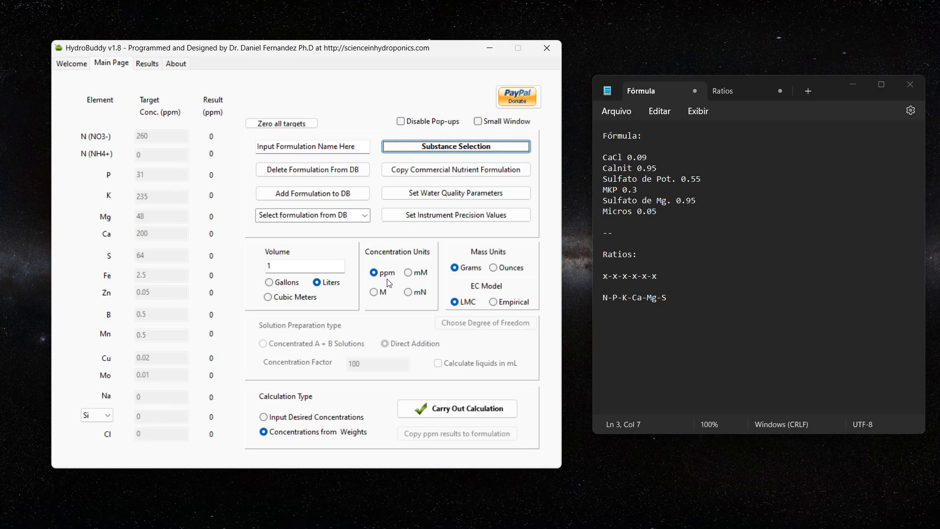
Carry out the calculation with Concentrations from Weights and open the Results page.
click(278, 433)
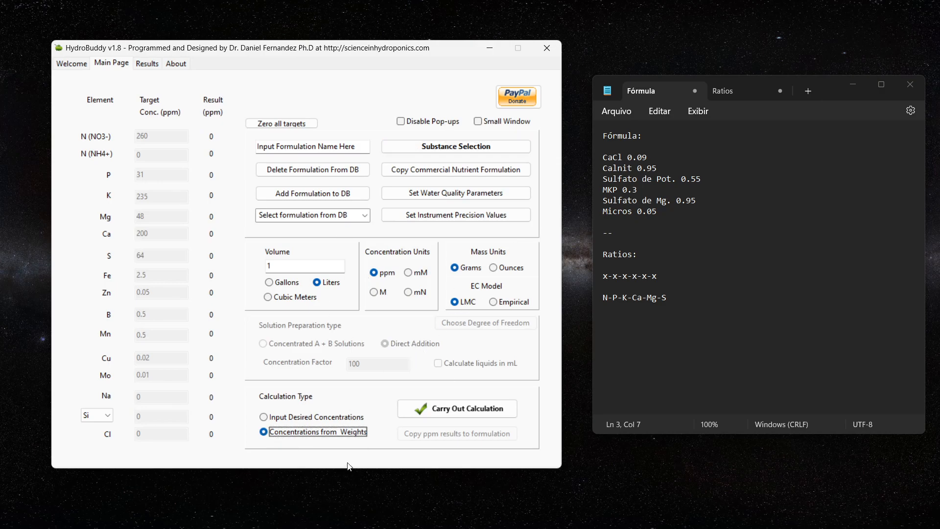
click(467, 412)
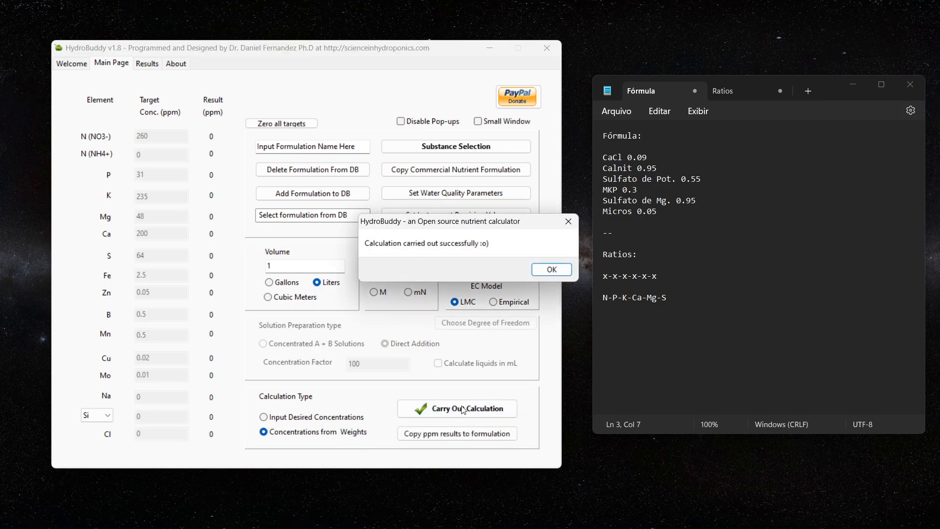
click(551, 270)
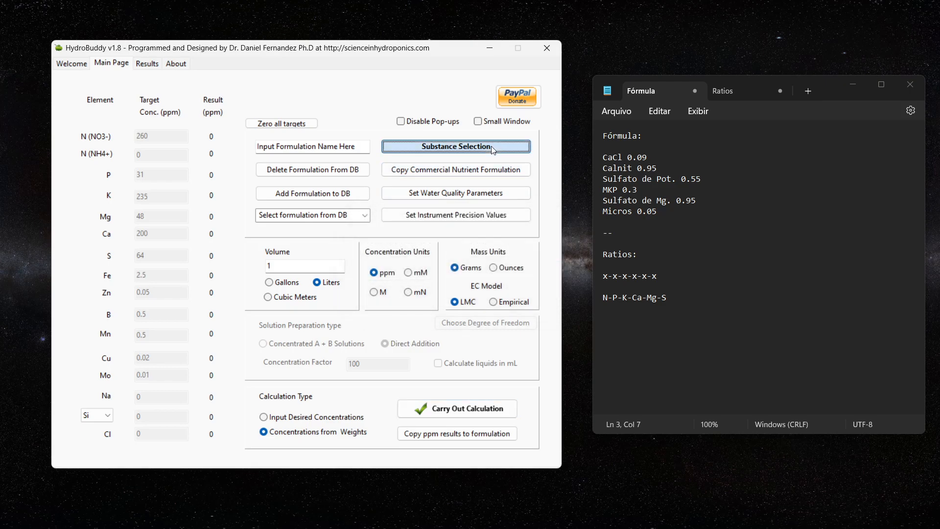
click(443, 147)
click(535, 123)
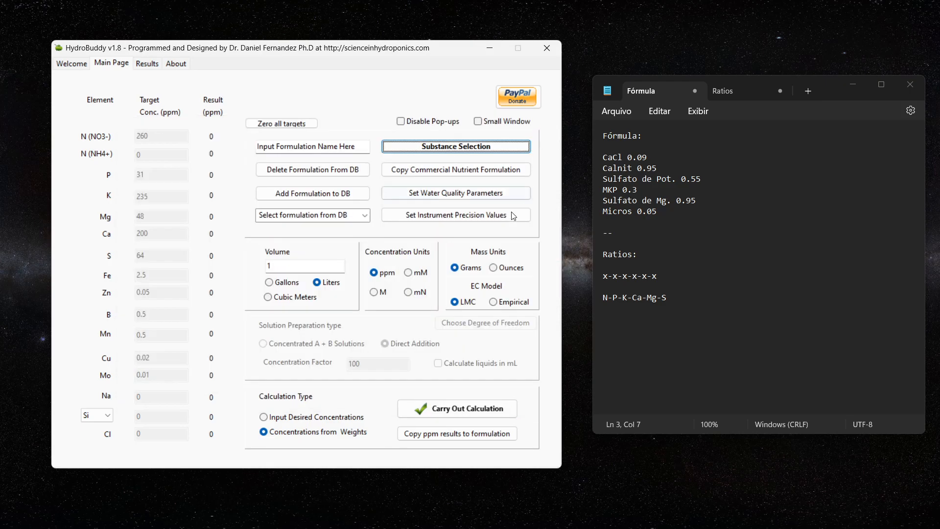
click(460, 408)
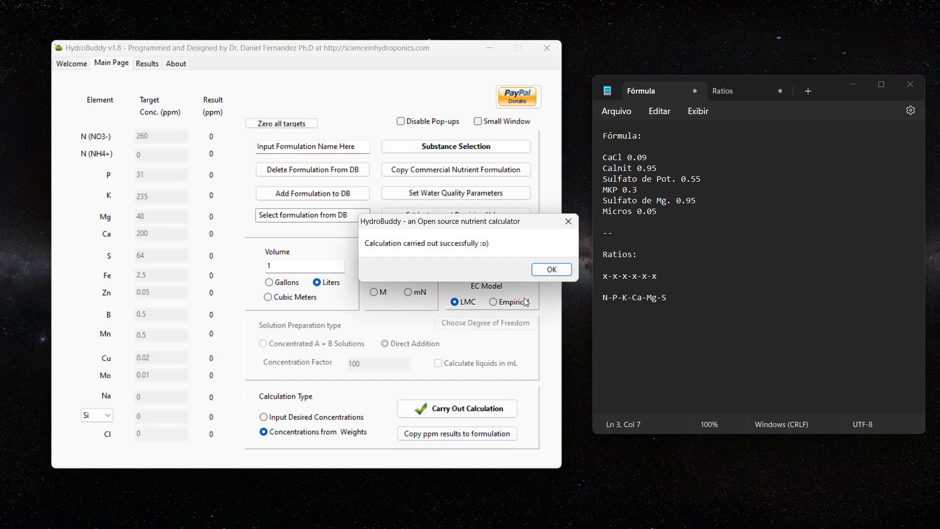
click(552, 271)
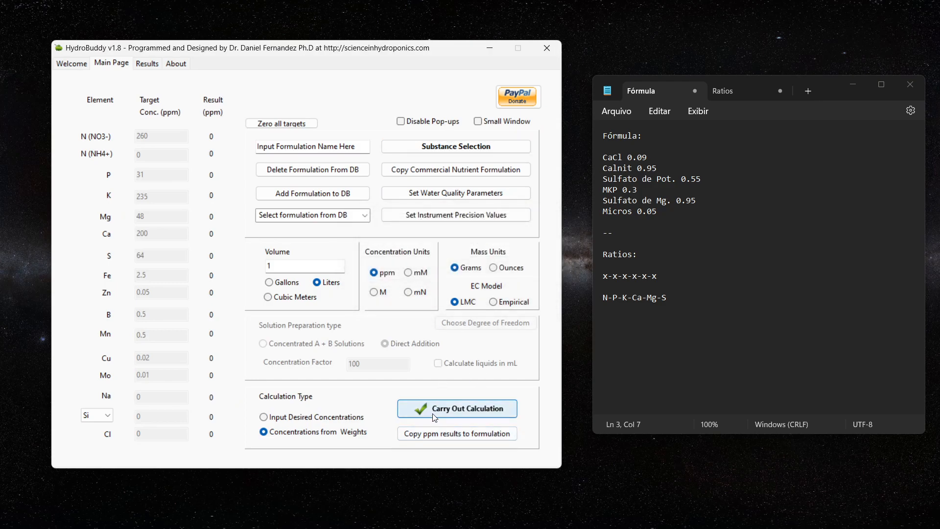
click(147, 64)
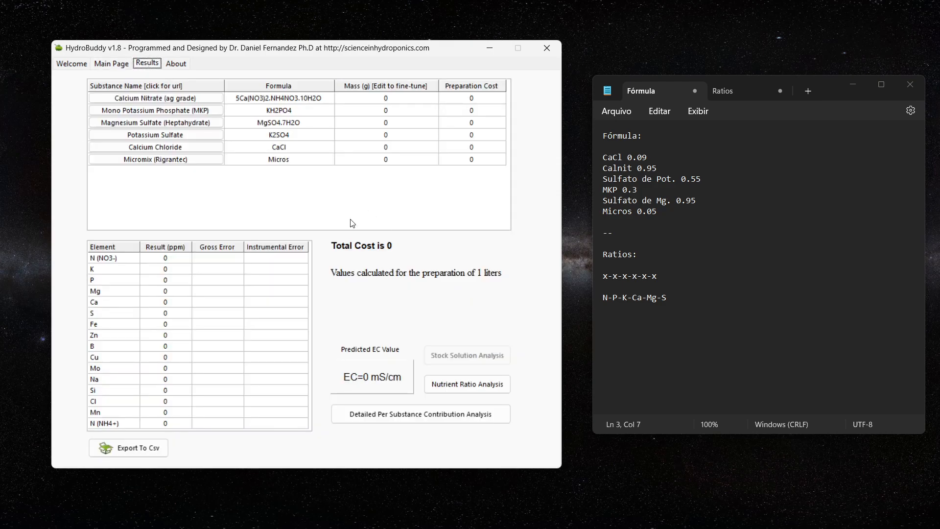
Set the mass of Calcium Nitrate (ag grade) to 0.95 g, following the Calnit weight in the Fórmula note.
click(654, 161)
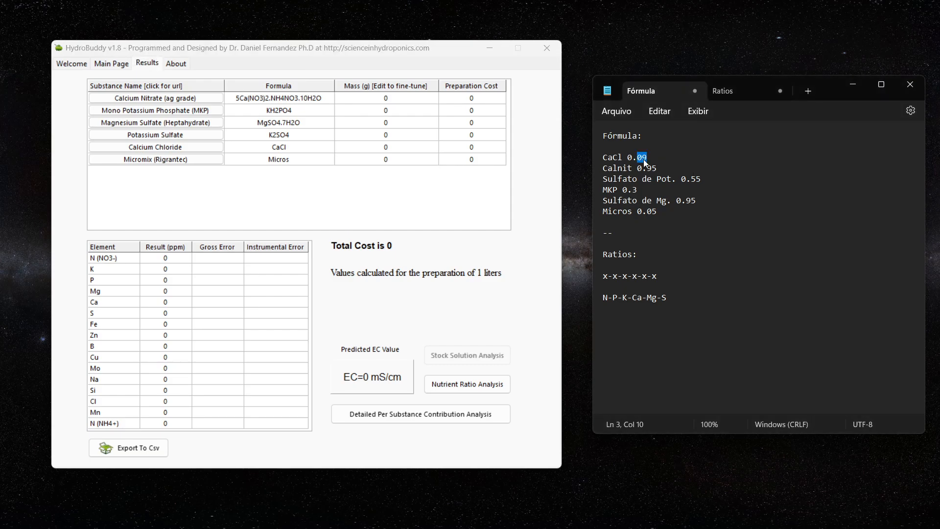
click(384, 100)
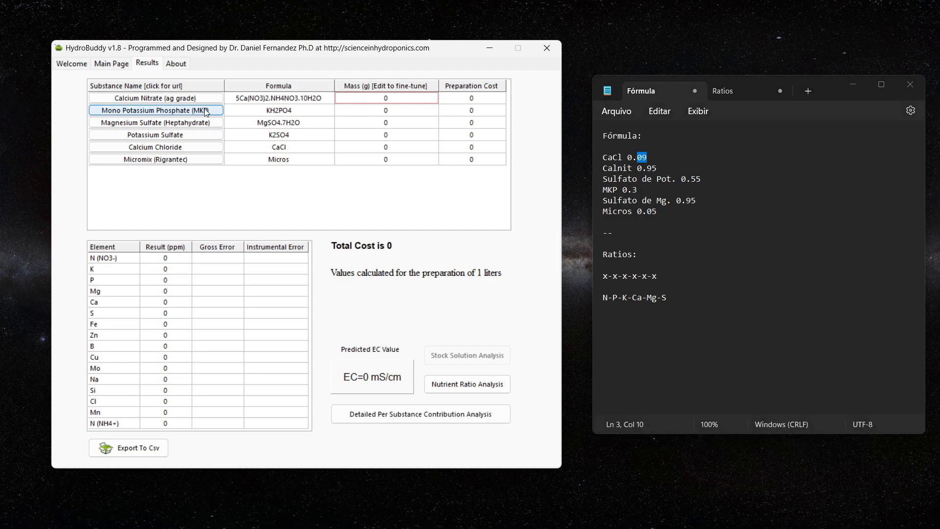
click(416, 103)
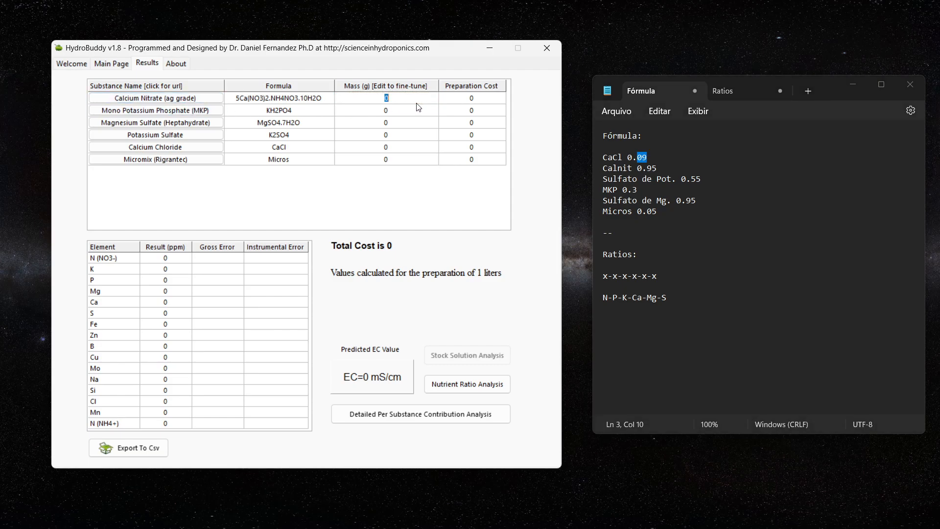
click(405, 101)
text(.95)
key(Tab)
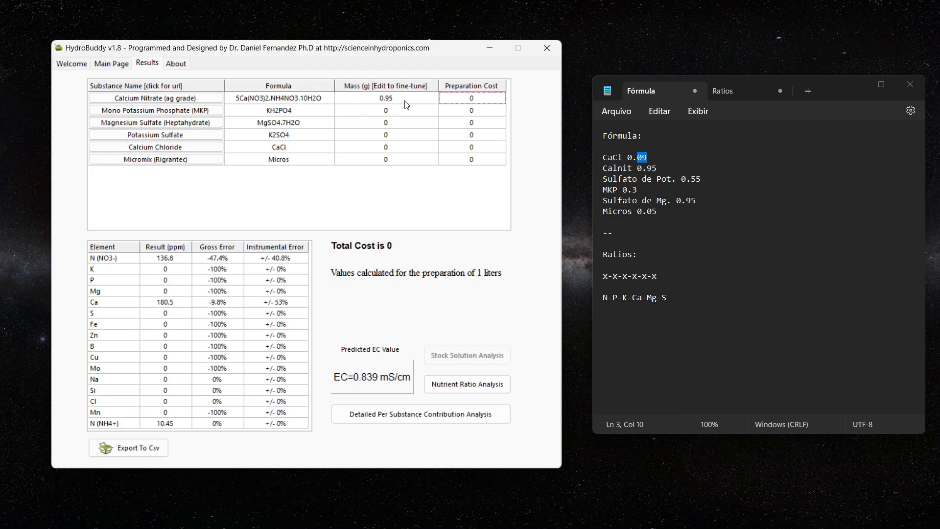
Look through the preparation cost of each of the six substances in the results table.
click(400, 117)
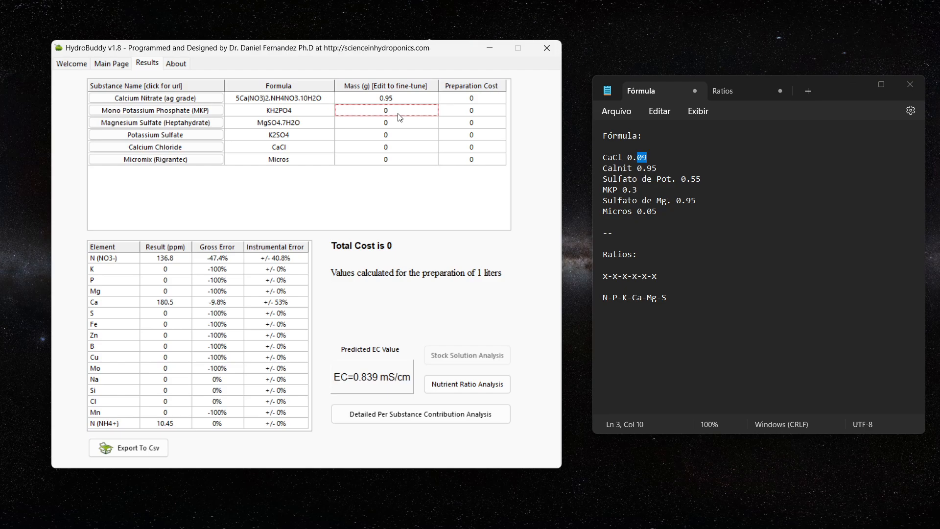
click(461, 101)
click(460, 111)
click(462, 123)
click(463, 138)
click(463, 148)
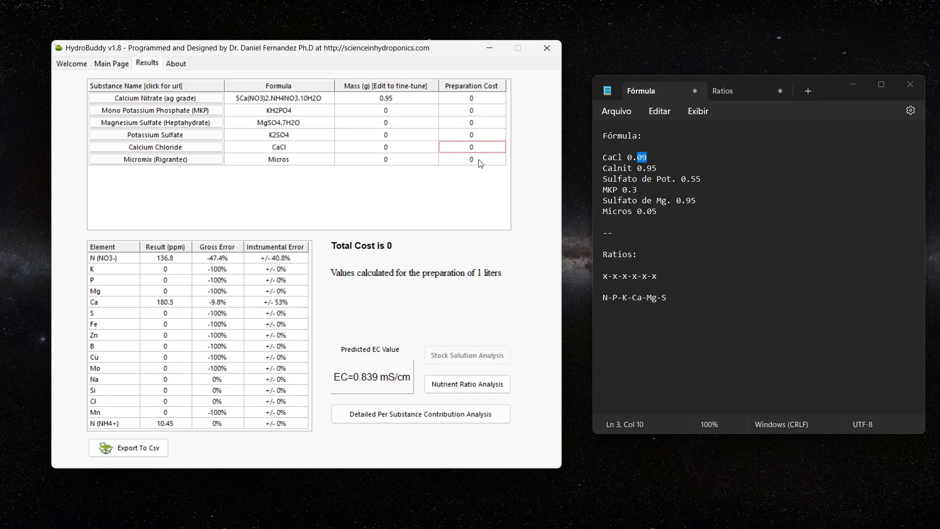
click(474, 158)
click(493, 152)
click(494, 140)
click(494, 123)
click(490, 111)
click(488, 98)
Set the mass of Mono Potassium Phosphate (MKP) to 0.3 g, as given in the Fórmula note.
click(419, 111)
click(410, 123)
click(414, 109)
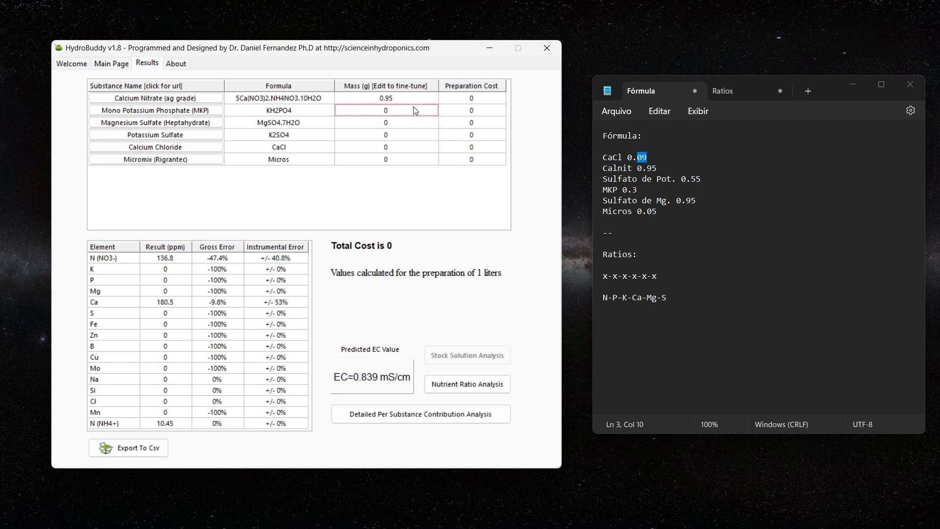
click(413, 109)
click(633, 189)
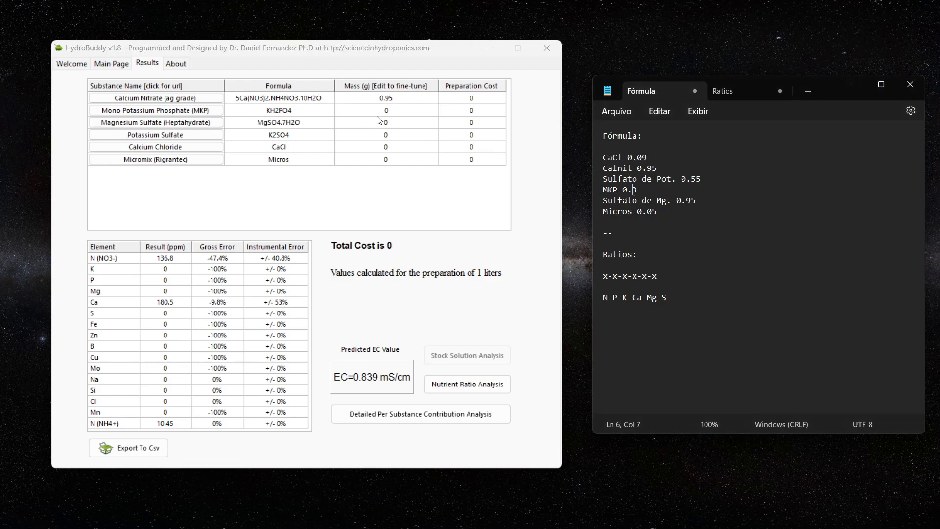
click(402, 110)
text(.3)
key(Tab)
Set the mass of Magnesium Sulfate (Heptahydrate) to 0.95 g.
click(401, 124)
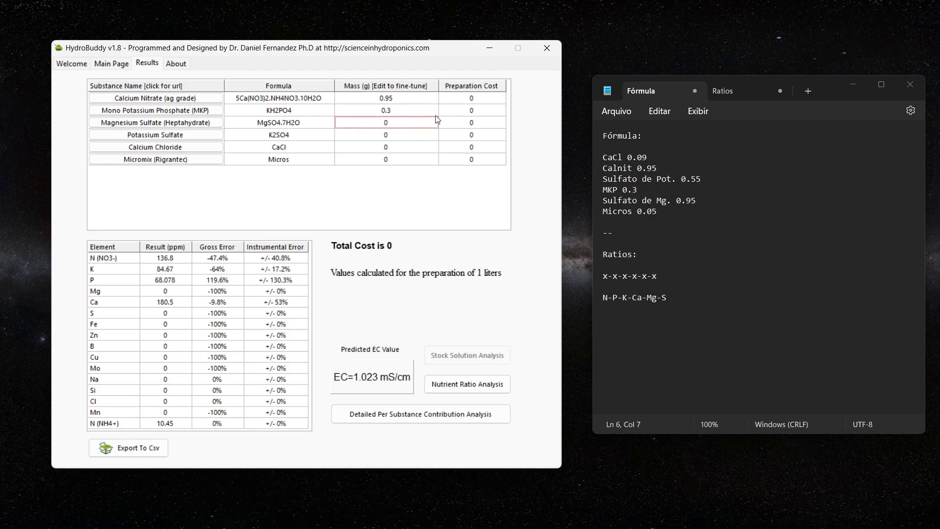
click(424, 123)
text(.95)
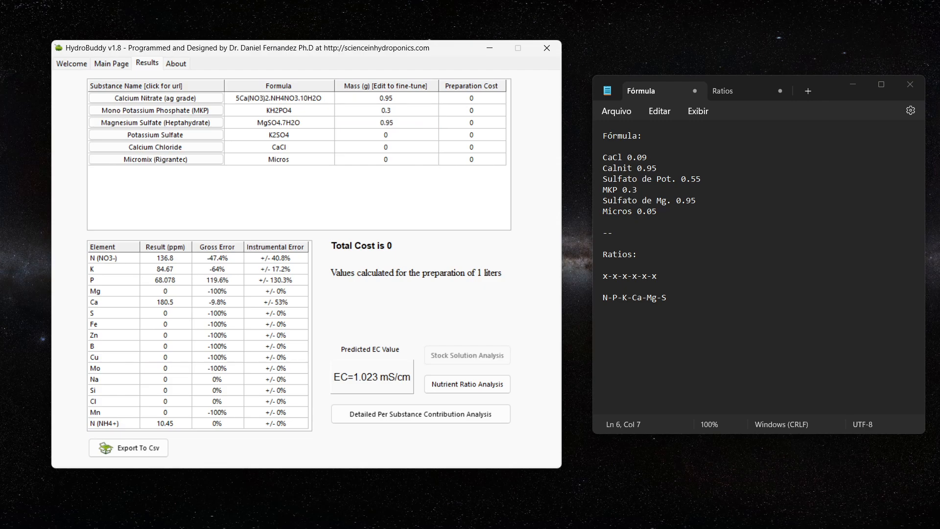
key(Tab)
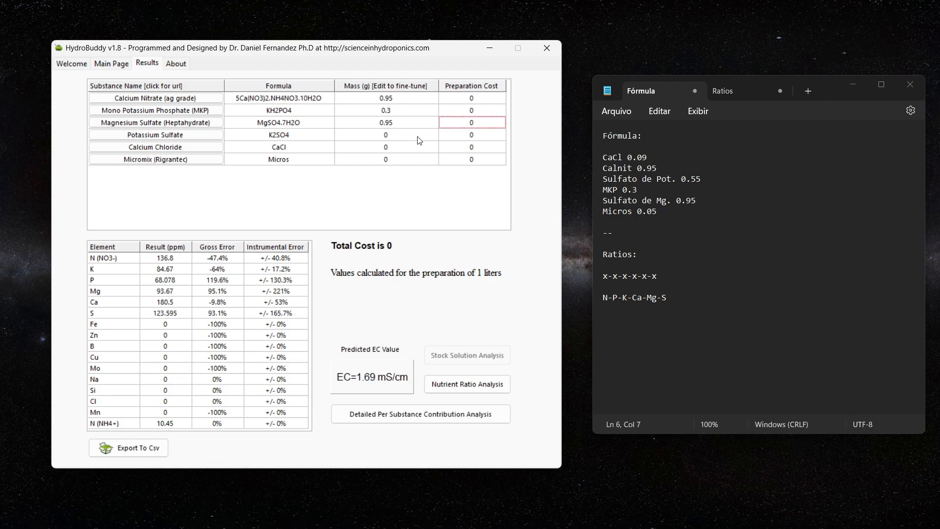
Set the mass of Potassium Sulfate to 0.55 g, following the Sulfato de Pot. weight in the note.
click(414, 136)
click(414, 137)
double_click(694, 201)
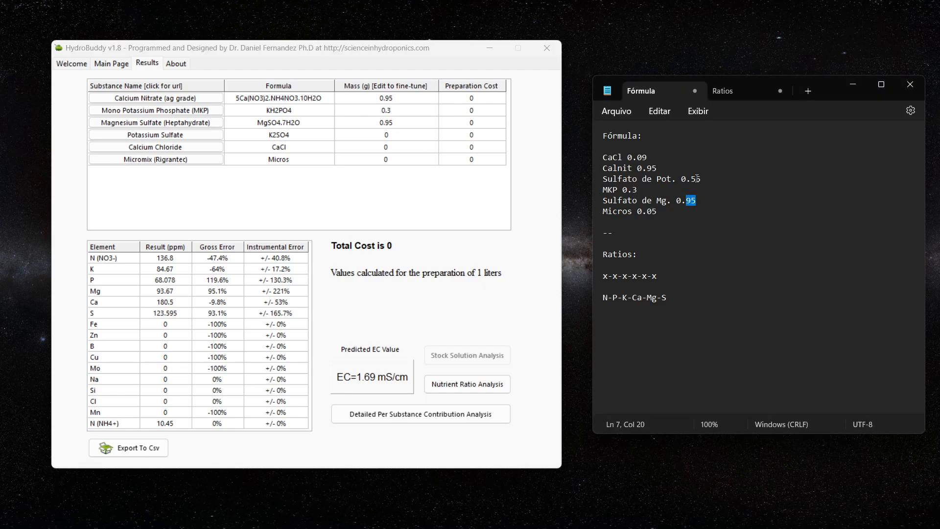
double_click(695, 179)
click(388, 134)
text(.55)
key(Tab)
Set the mass of Calcium Chloride to 0.09 g, following the CaCl weight in the note.
click(395, 149)
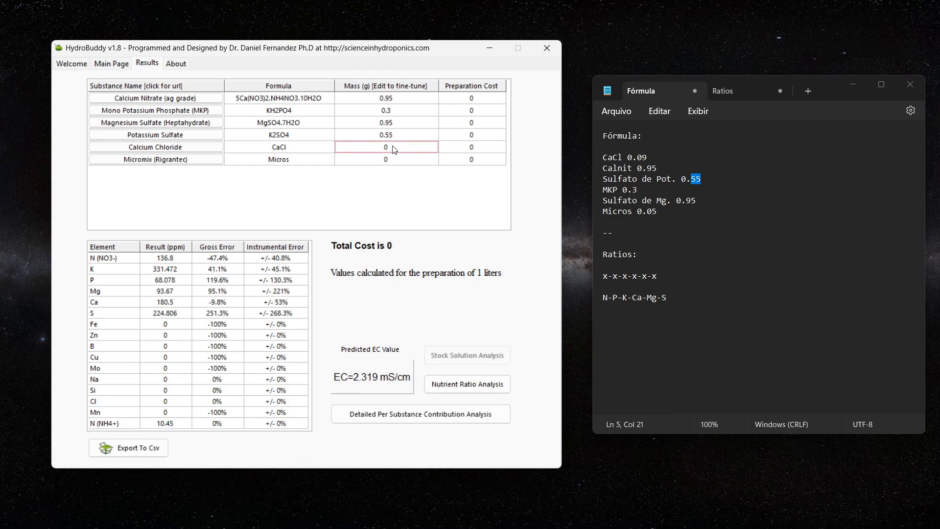
double_click(643, 158)
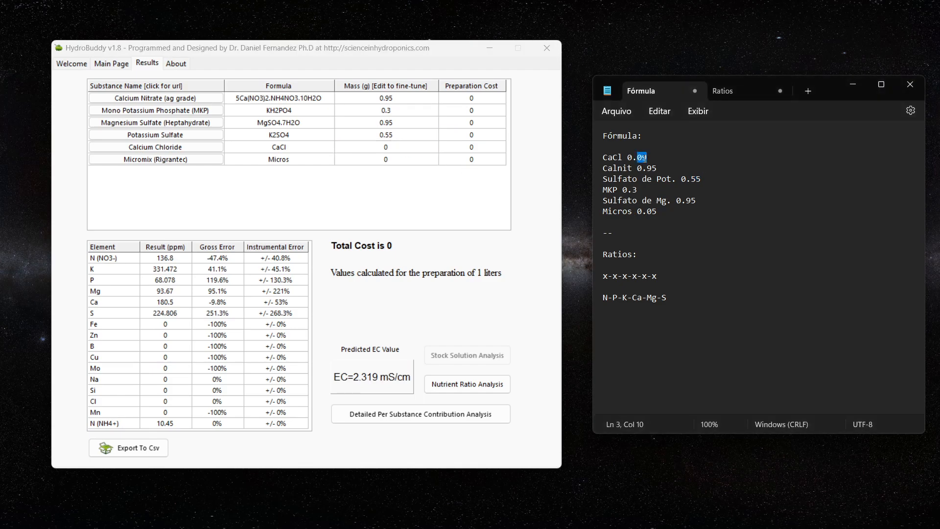
click(417, 147)
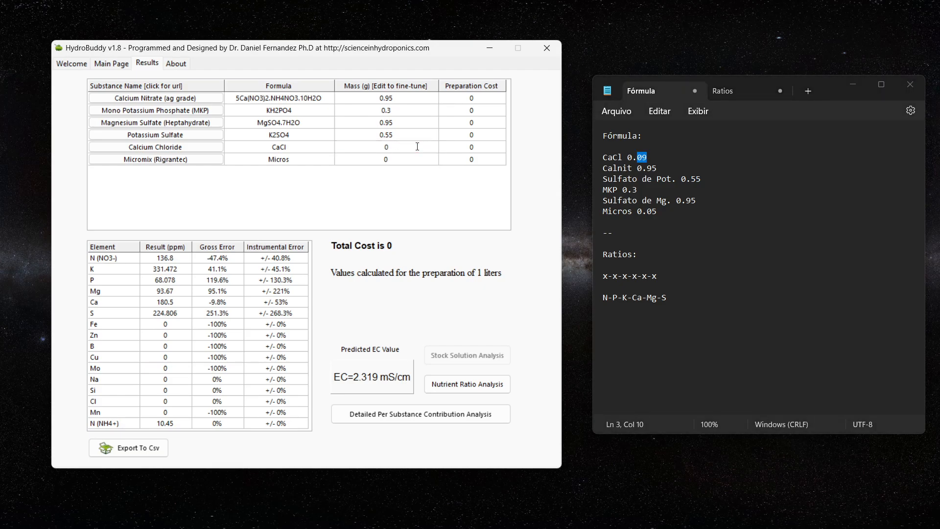
text(.09)
key(Tab)
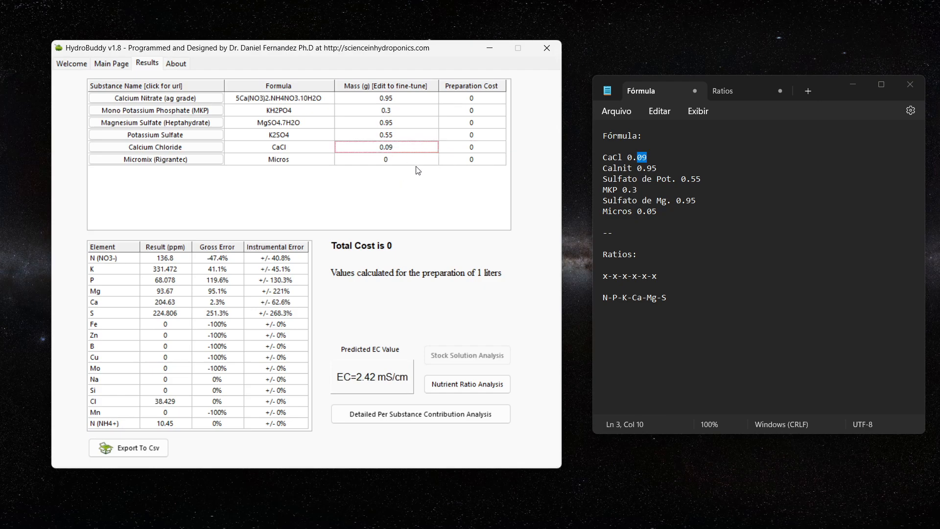
Set the mass of Micromix (Rigrantec) to 0.05 g.
click(413, 163)
click(398, 122)
click(399, 99)
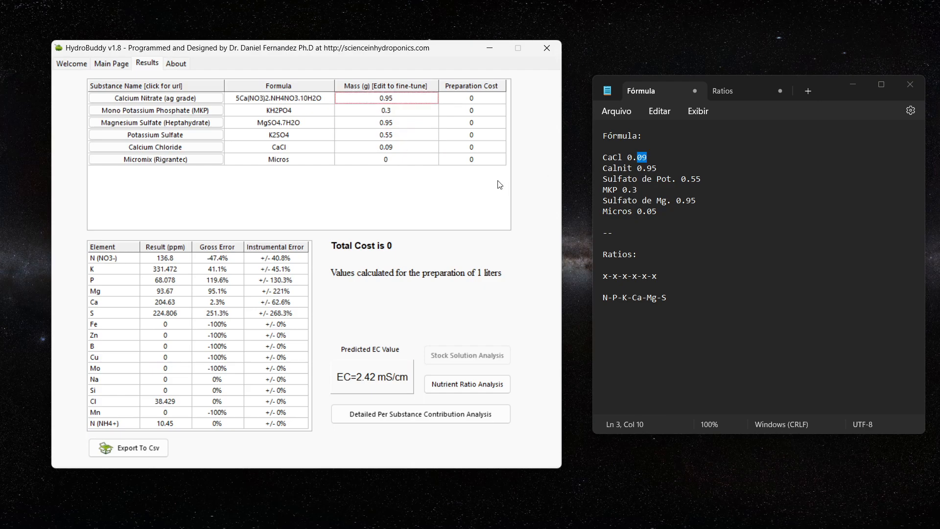
click(420, 163)
click(391, 147)
click(398, 161)
click(400, 161)
text(.05)
key(Tab)
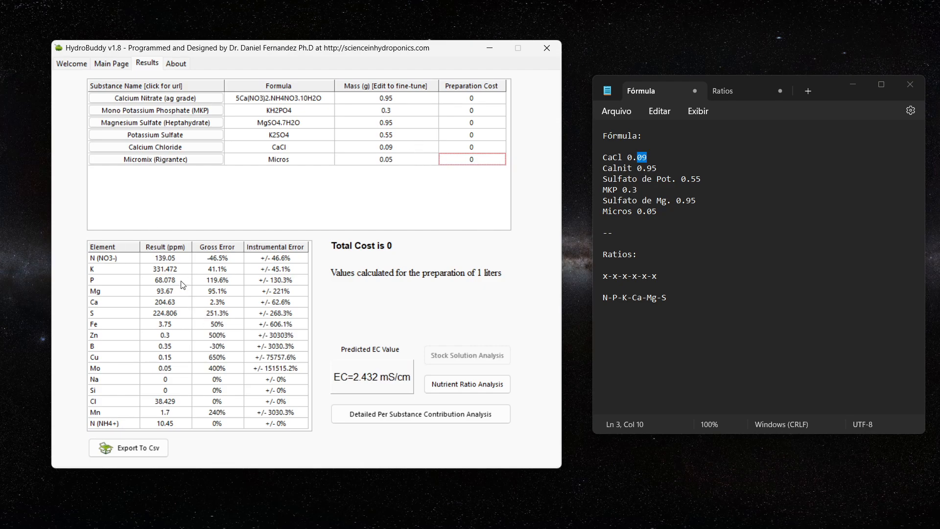
Add the N (NO3-) and N (NH4+) results together and enter 149 as the N value in the note's ratio line.
click(174, 261)
click(169, 423)
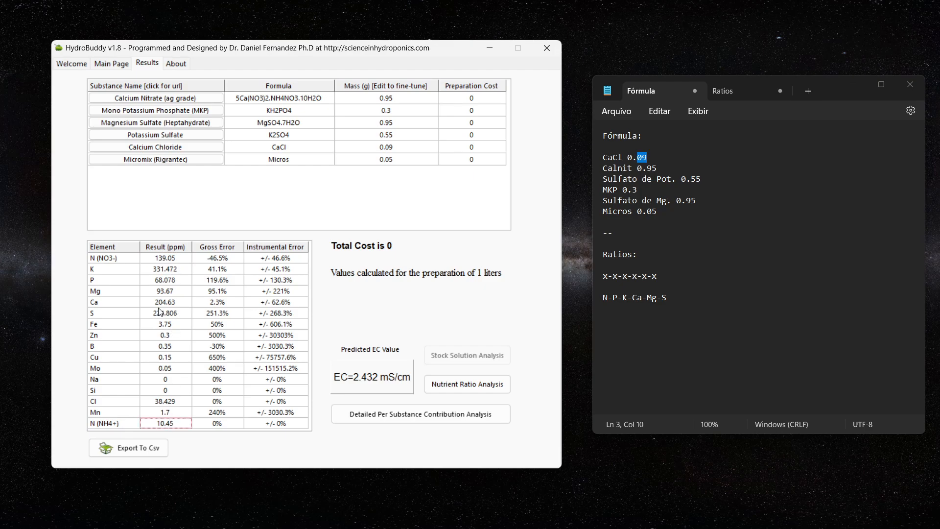
click(118, 263)
click(122, 424)
click(173, 425)
click(179, 264)
click(652, 211)
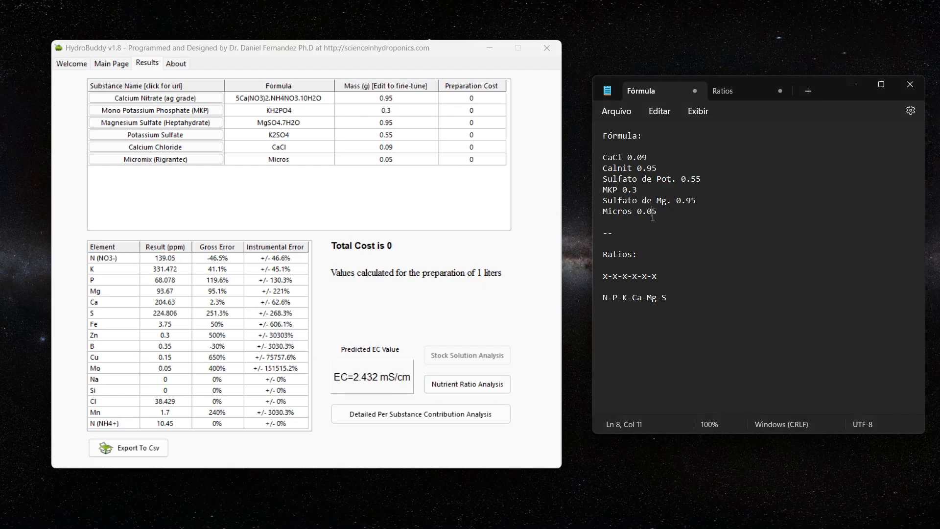
click(607, 276)
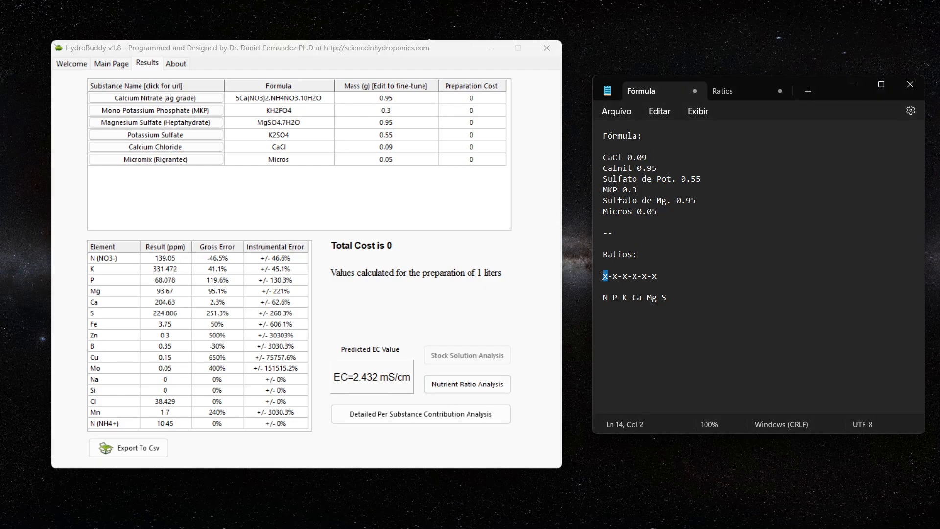
key(BackSpace)
text(149)
Fill in the P and K values of the note's ratio line with 68 and 331 from the results.
click(160, 282)
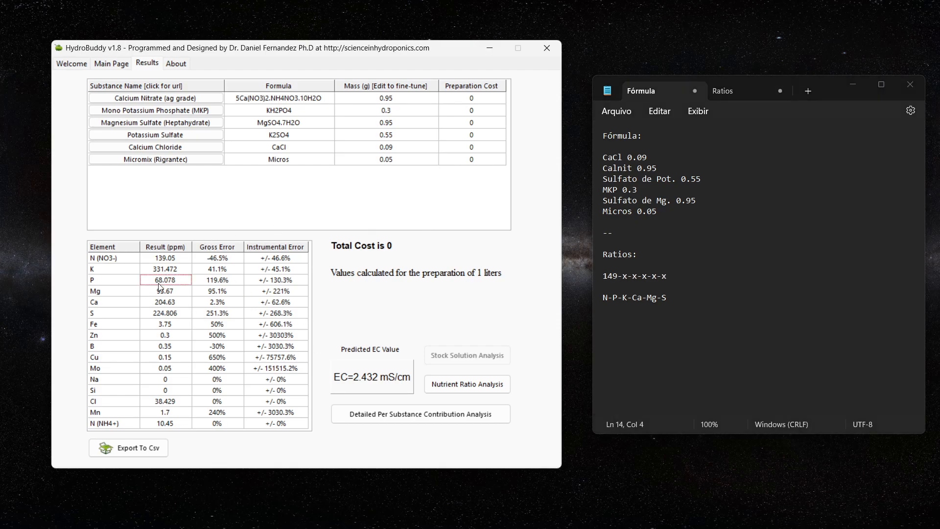
double_click(625, 276)
text(68)
click(183, 271)
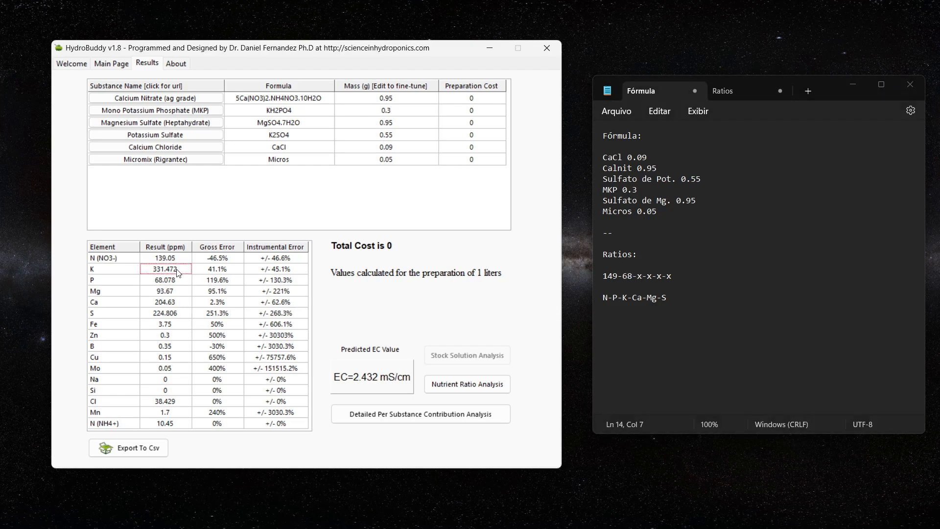
double_click(639, 277)
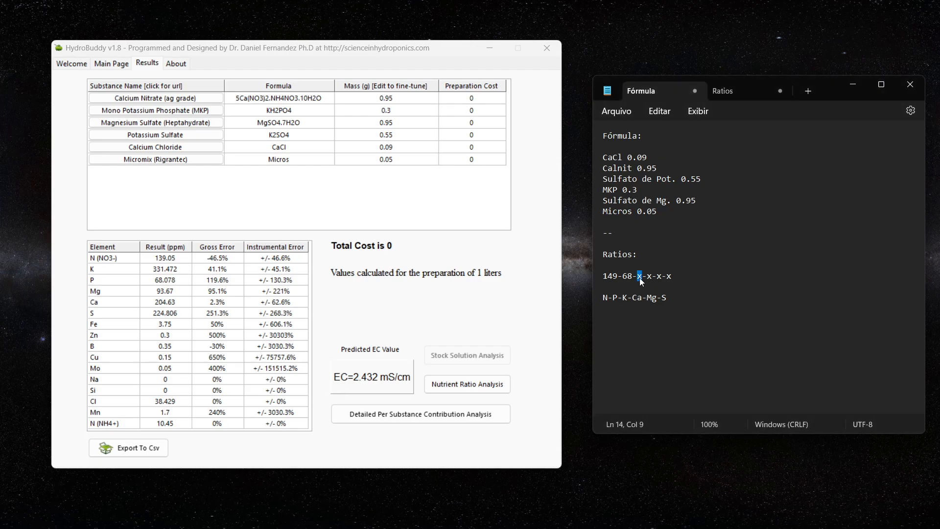
text(331)
Fill in the Ca and Mg values of the note's ratio line with 204 and 93 from the results.
click(165, 302)
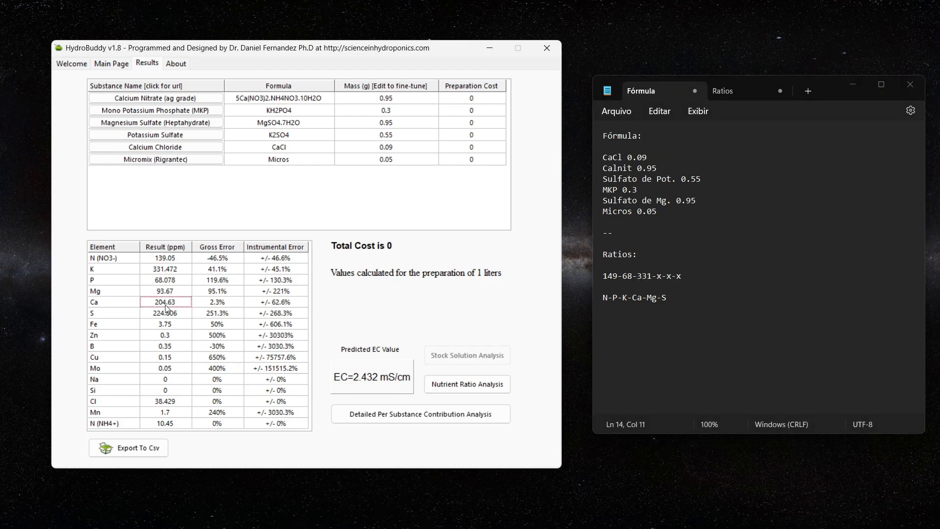
click(659, 278)
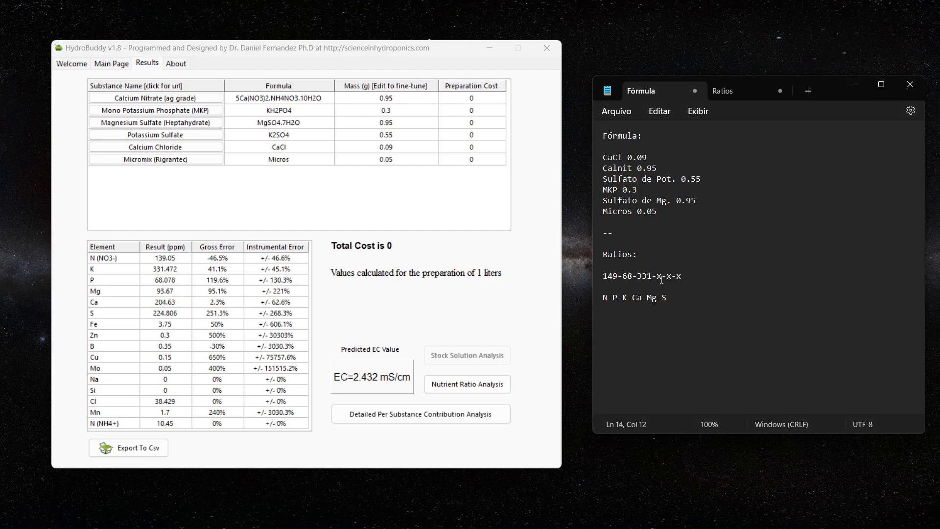
double_click(660, 277)
text(204)
click(162, 293)
click(678, 277)
key(Delete)
text(93)
Complete the note's ratio line with 224 as the S value.
double_click(692, 276)
click(672, 288)
double_click(693, 276)
text(224)
click(792, 302)
Review the completed N-P-K-Ca-Mg-S ratio line against the fertilizer weights listed in the Fórmula note.
drag(707, 276, 605, 274)
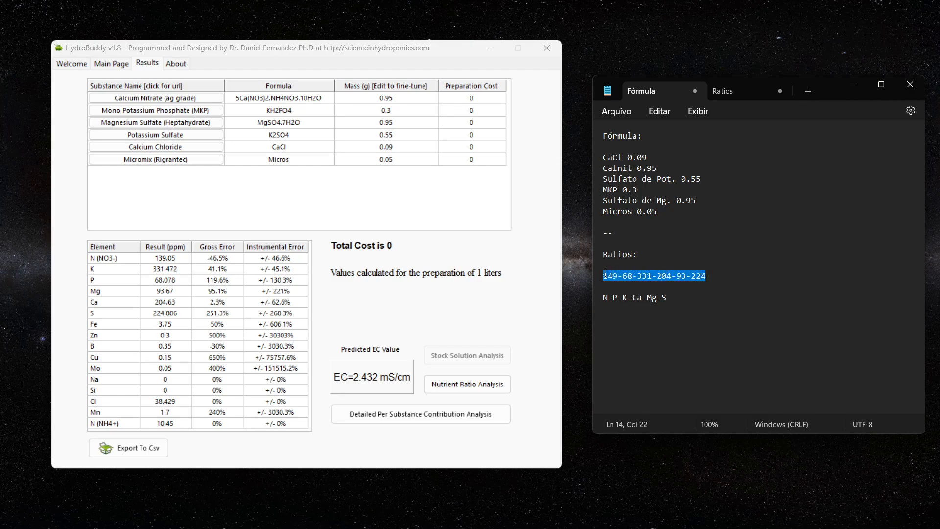
drag(663, 218, 602, 161)
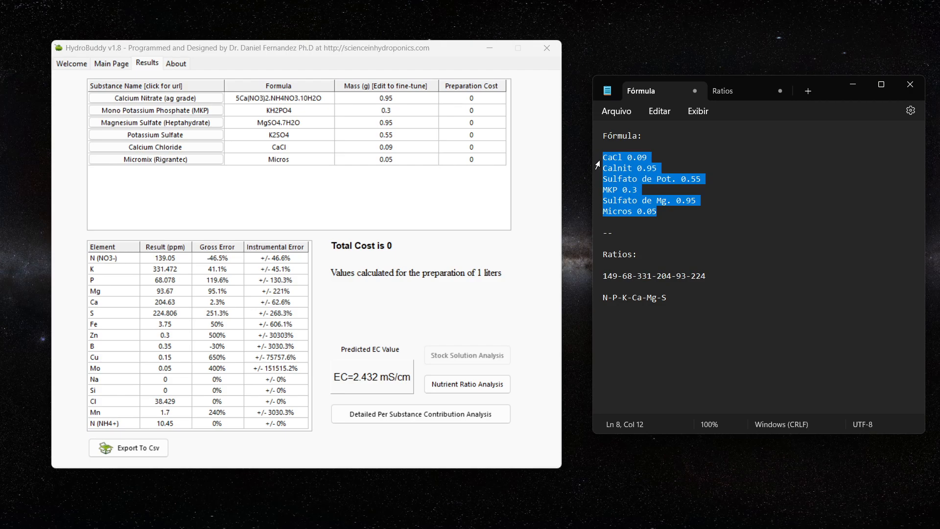
click(609, 276)
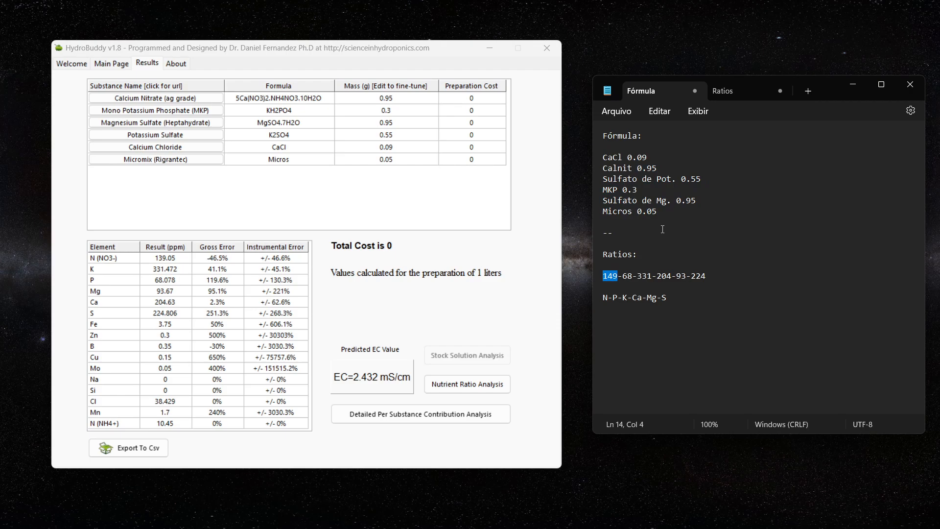
click(617, 294)
double_click(613, 276)
double_click(668, 276)
double_click(682, 277)
triple_click(708, 276)
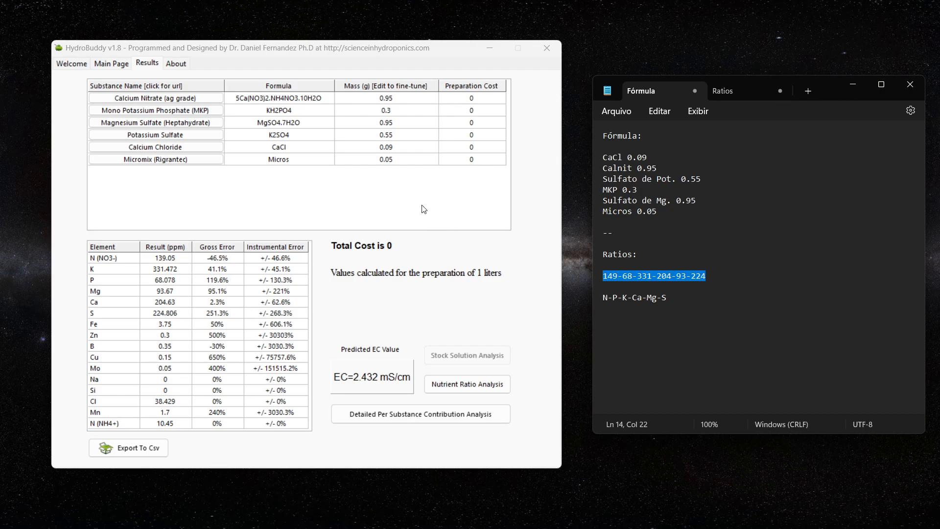
click(386, 160)
click(611, 290)
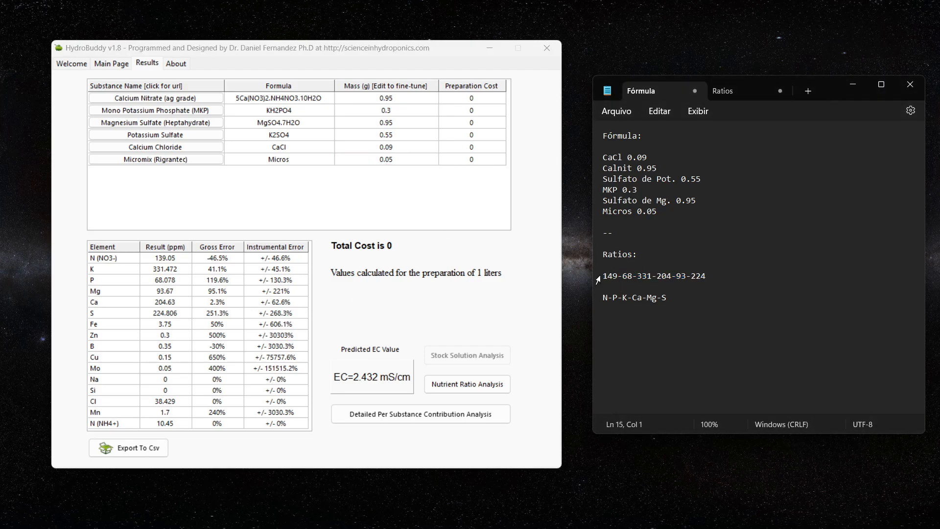
drag(606, 276, 710, 272)
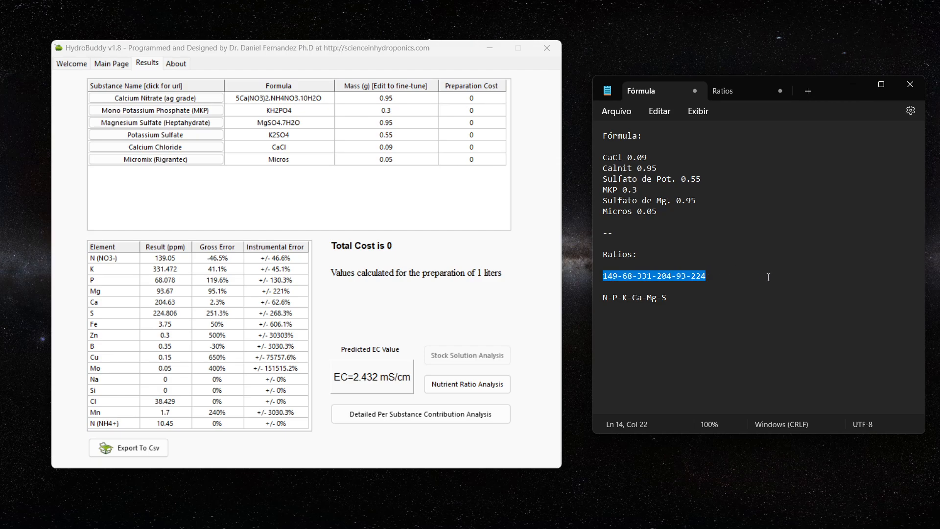
click(706, 276)
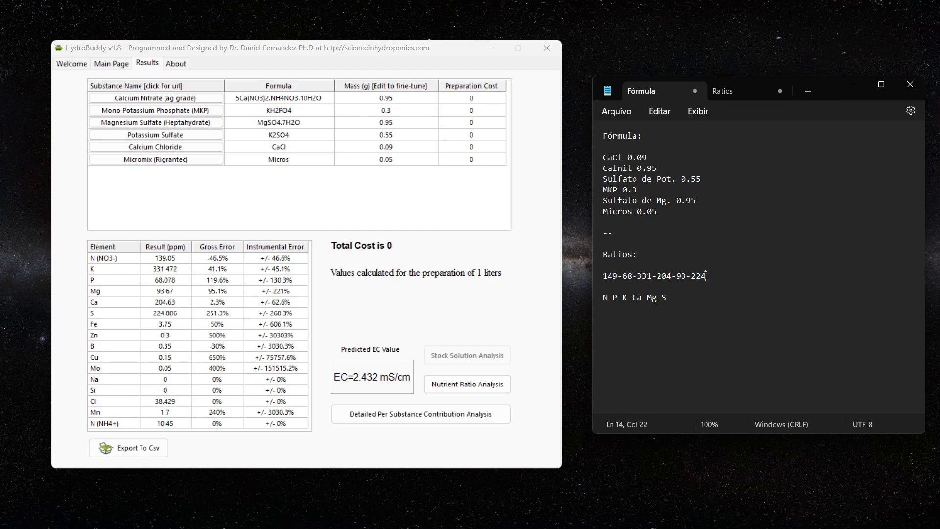
drag(706, 276, 606, 276)
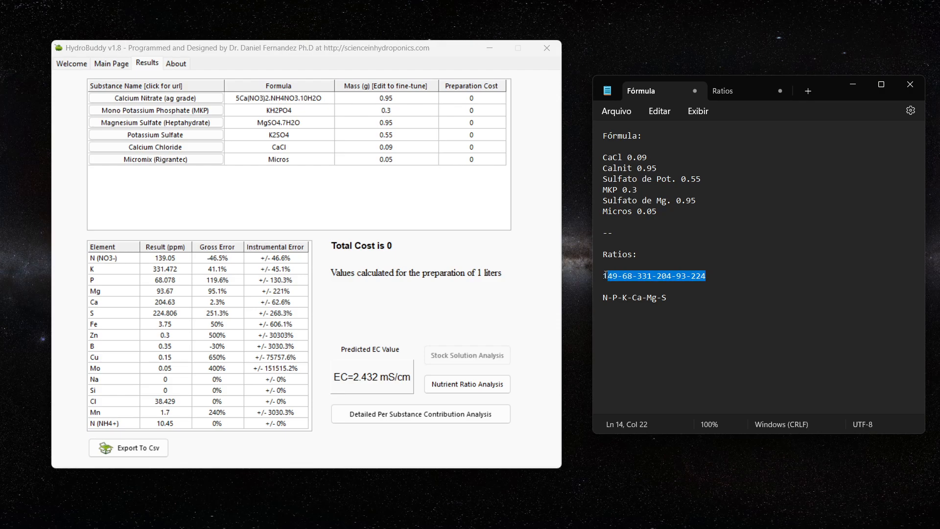
drag(647, 211, 657, 212)
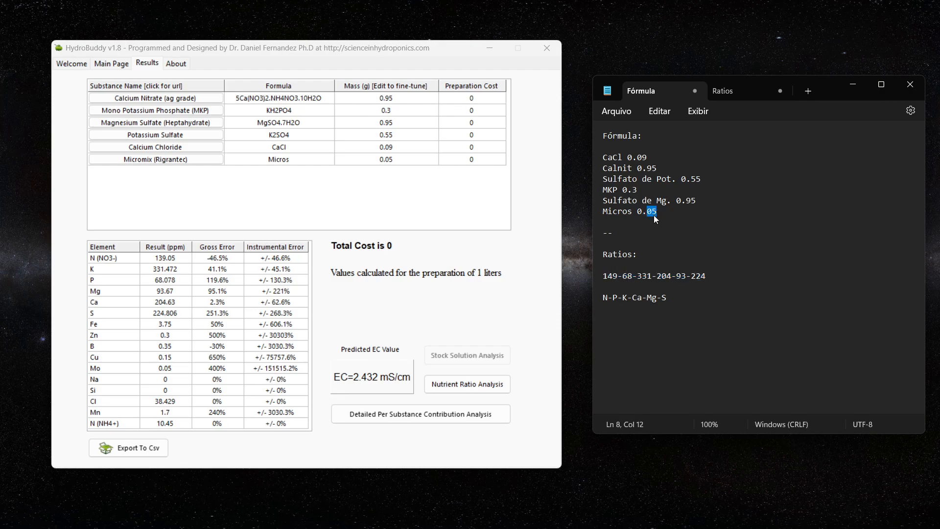
Check the substance masses and predicted EC in the results against the note's completed N-P-K-Ca-Mg-S ratio line.
click(477, 294)
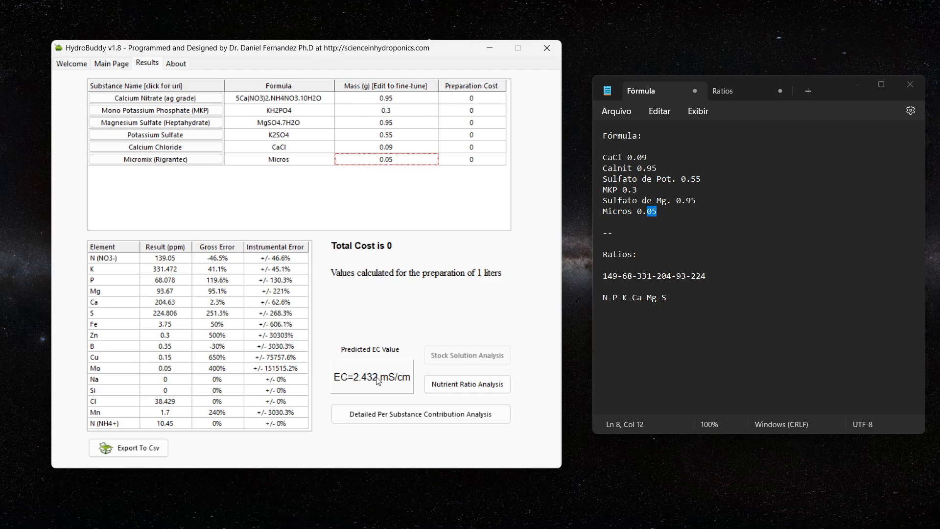
key(F2)
click(413, 147)
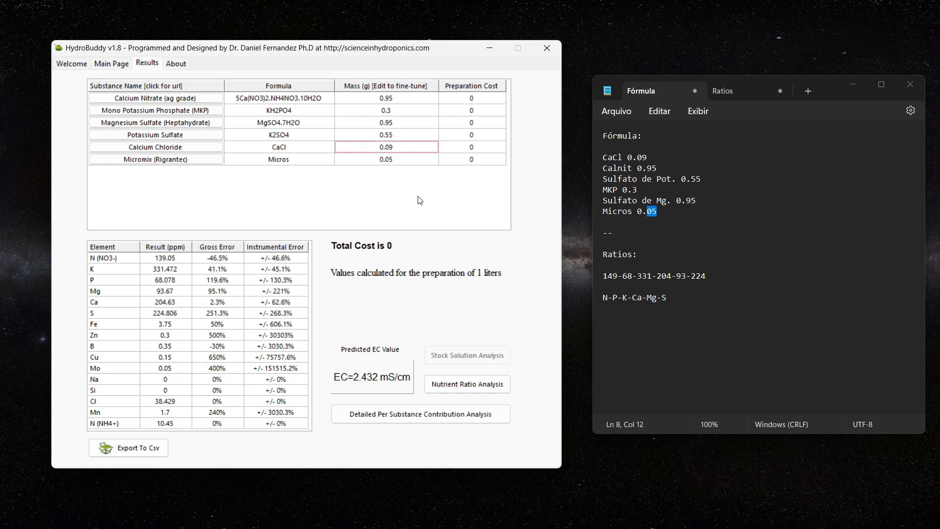
click(705, 189)
click(717, 279)
drag(716, 279, 605, 277)
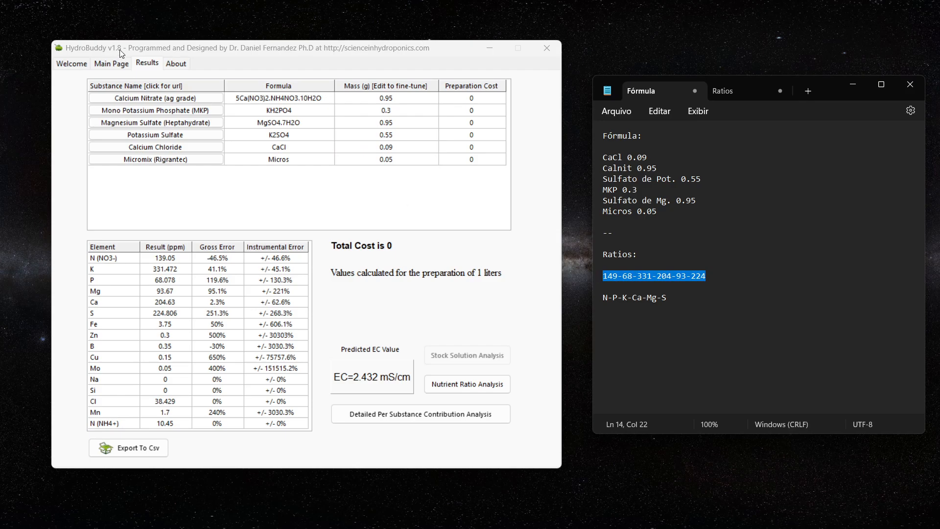
Return to the main calculation settings and set the calculation type to Input Desired Concentrations.
click(108, 67)
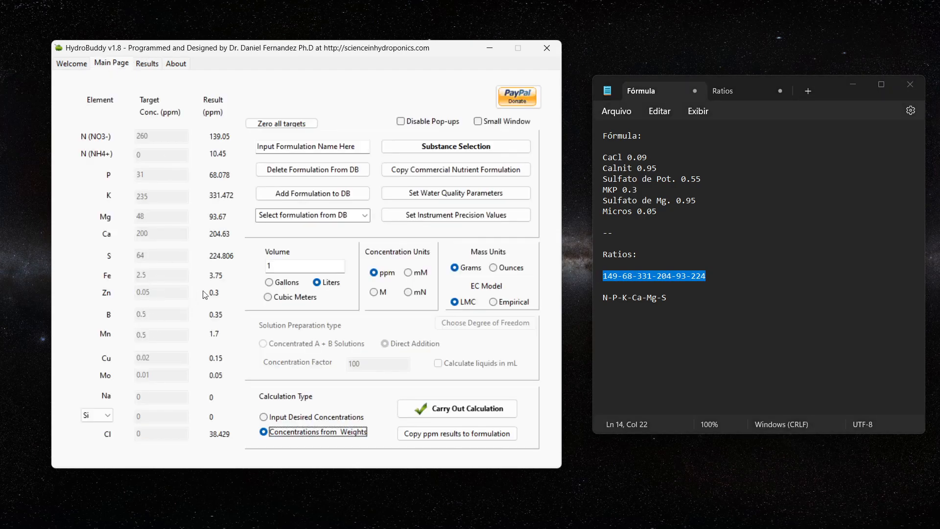
click(263, 416)
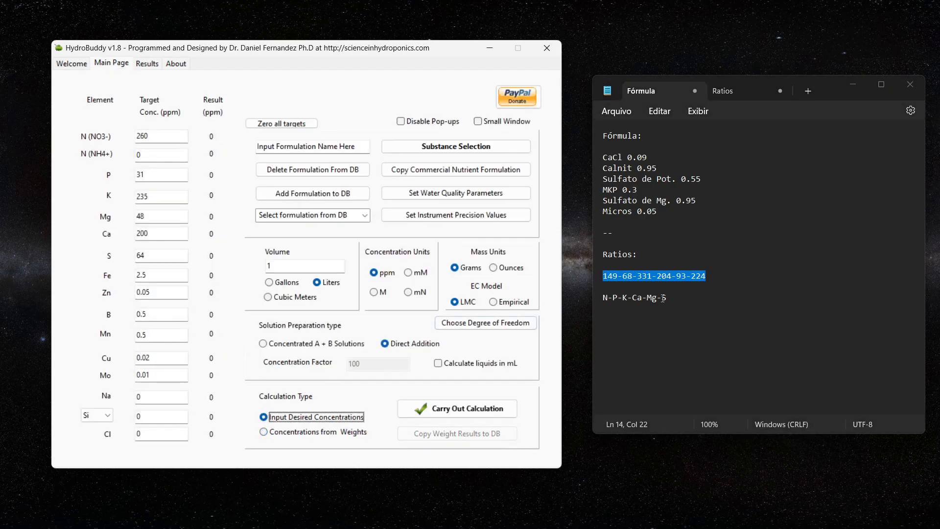
Review the fertilizer weights listed in the Fórmula note, including the Sulfato de Mg. amount.
drag(669, 214, 591, 159)
click(696, 201)
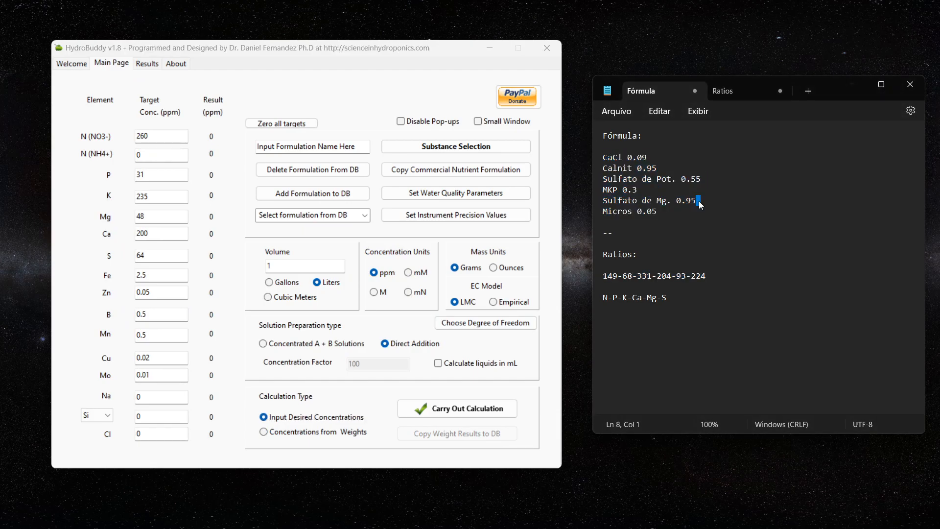
double_click(693, 201)
click(413, 86)
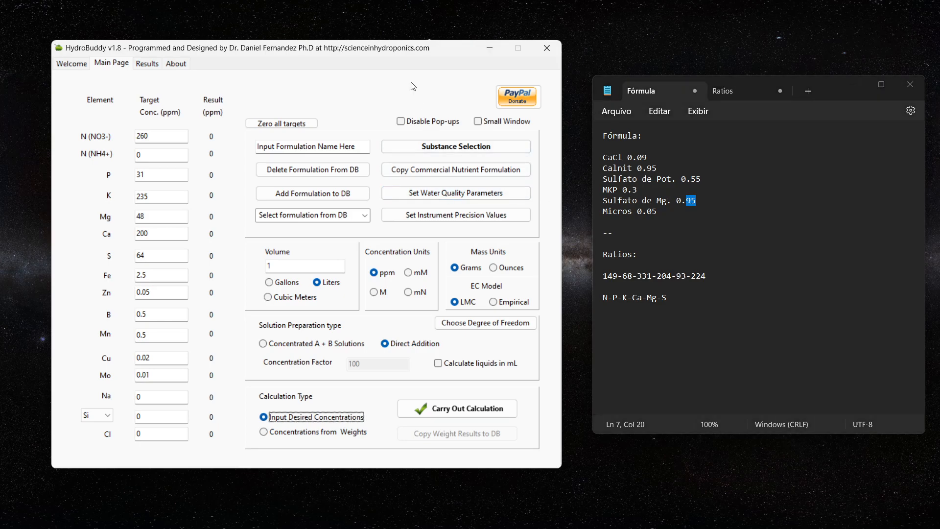